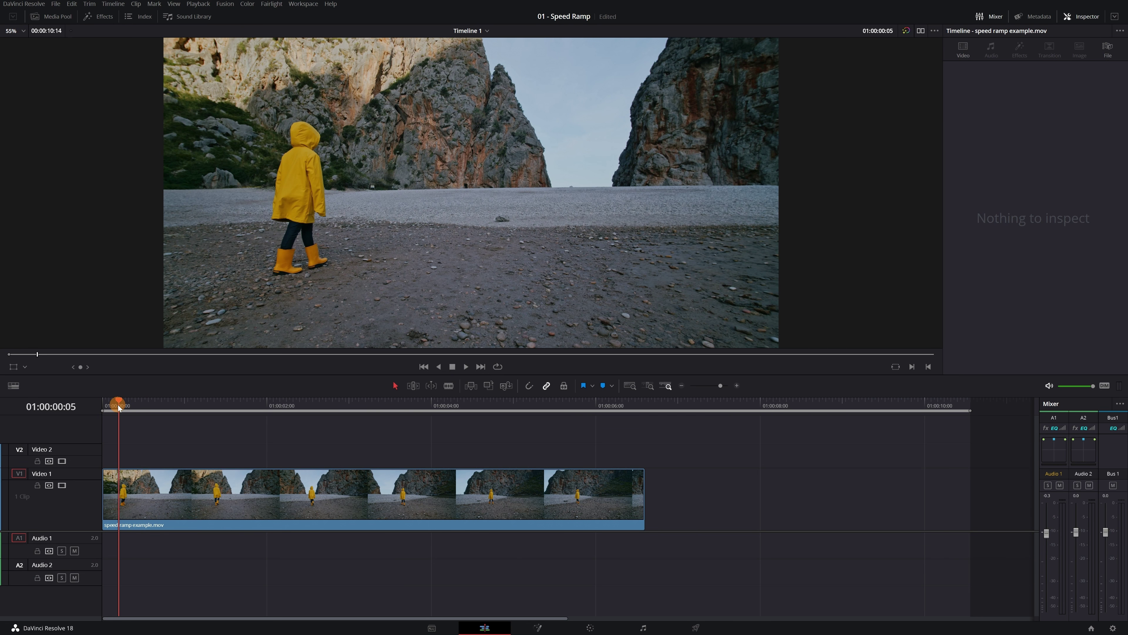
Scrub the playhead through the speed ramp clip to about 01:00:03:10
mouse_move(118, 405)
left_mouse_down()
mouse_move(410, 415)
mouse_move(206, 429)
left_mouse_up()
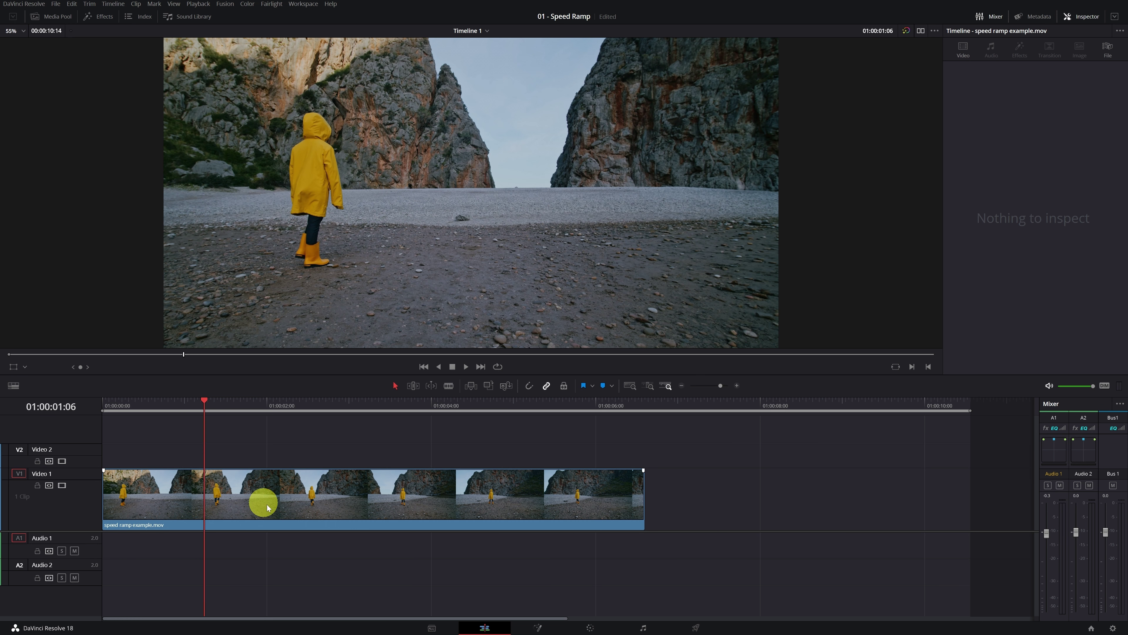
Select 'speed ramp example.mov' and show its Retime Controls with Ctrl+R
left_click(276, 497)
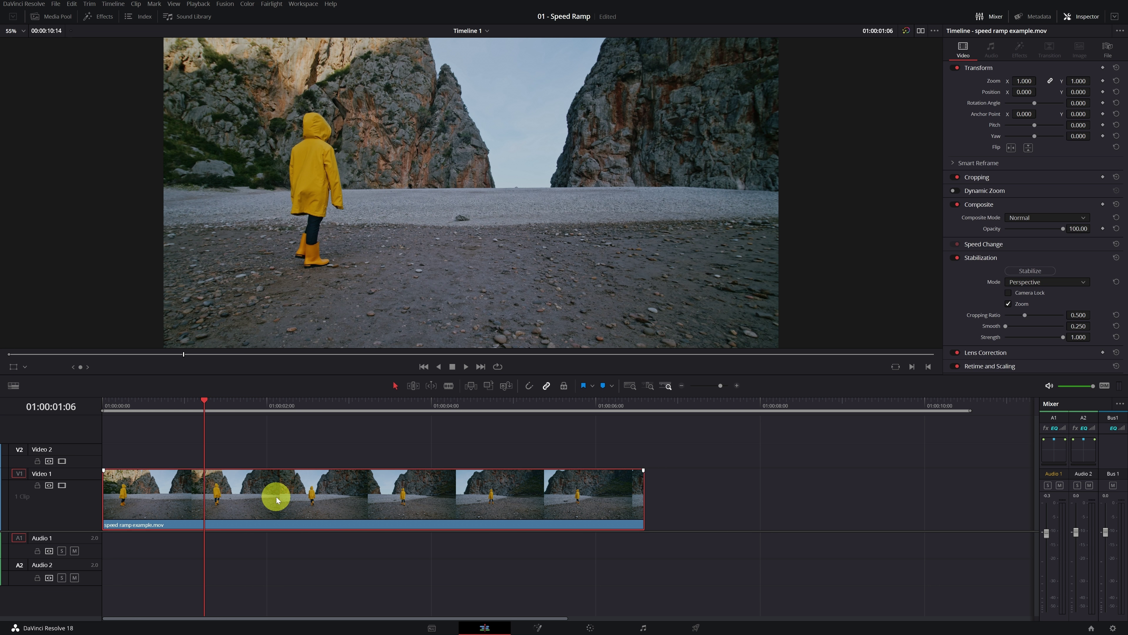
right_click(276, 497)
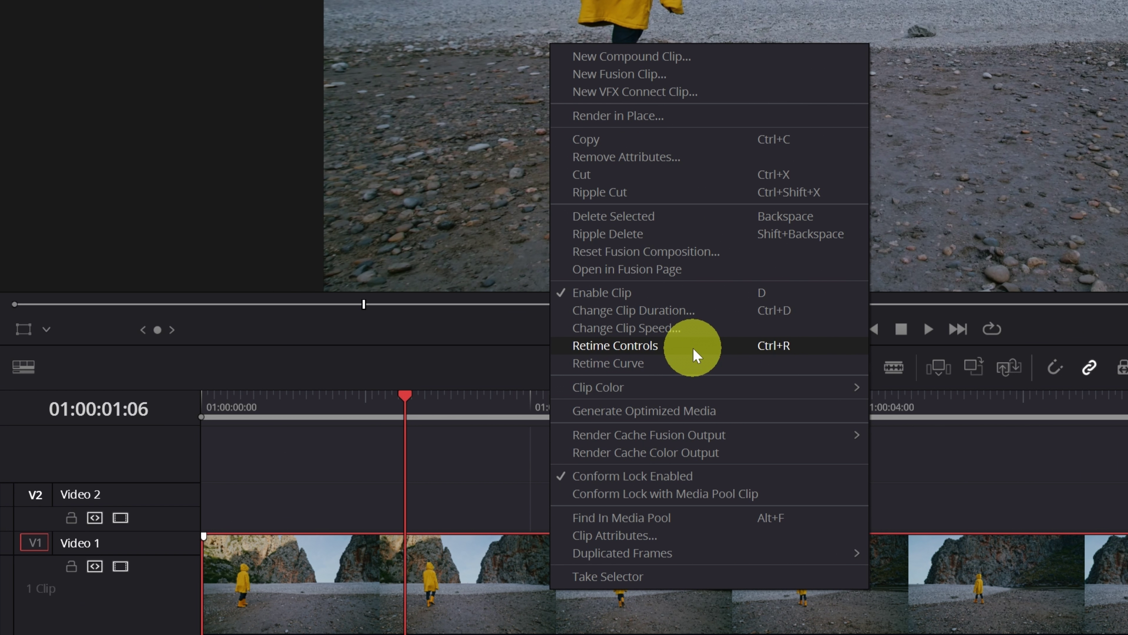
left_click(504, 584)
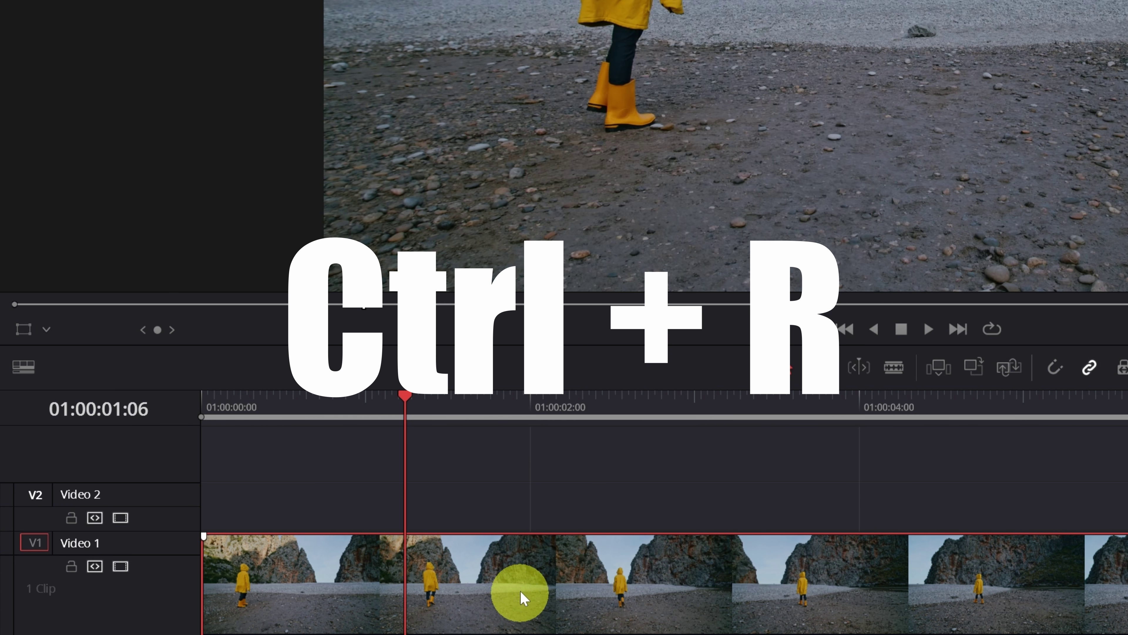
key("ctrl+r")
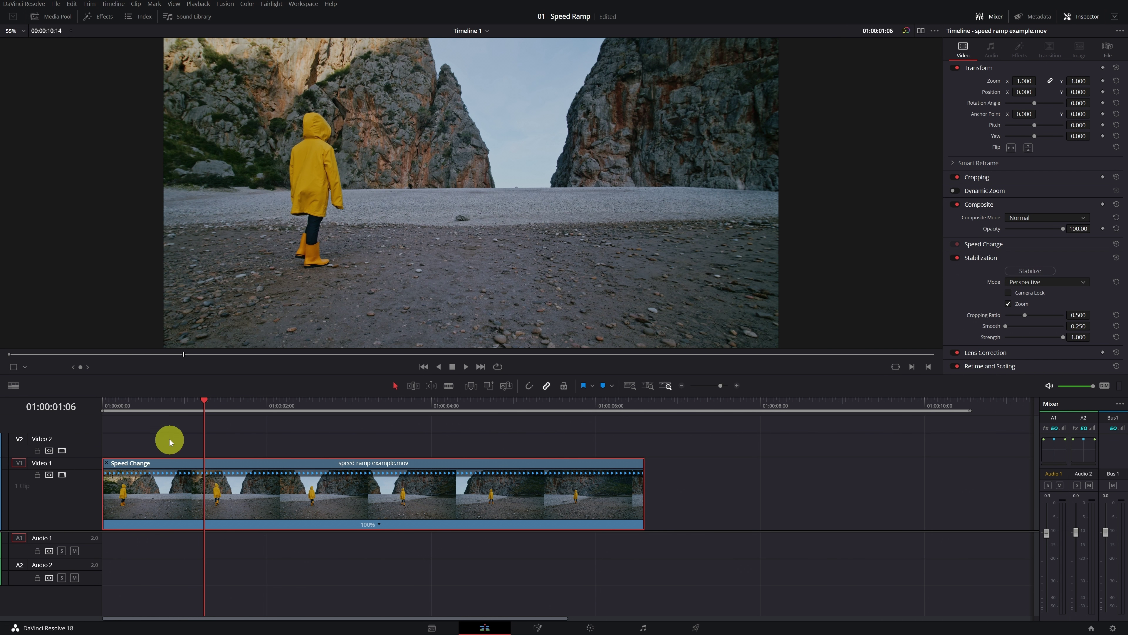
left_click_drag(148, 405, 174, 409)
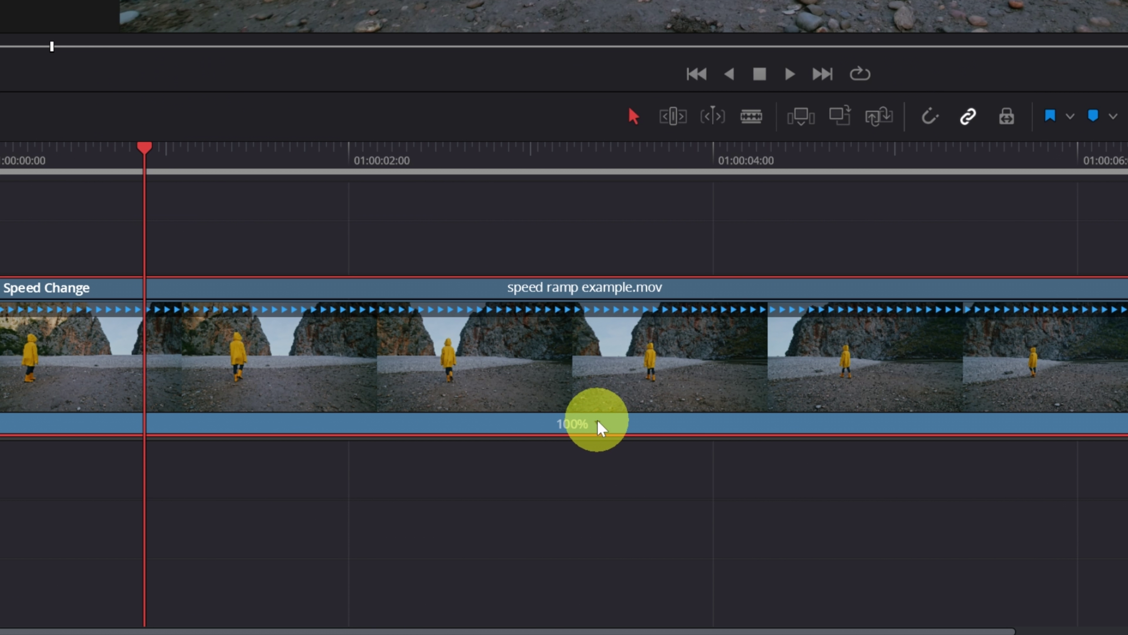
Add two speed points, the second at 01:00:06:00, then park the playhead at 01:00:02:06
left_click(599, 425)
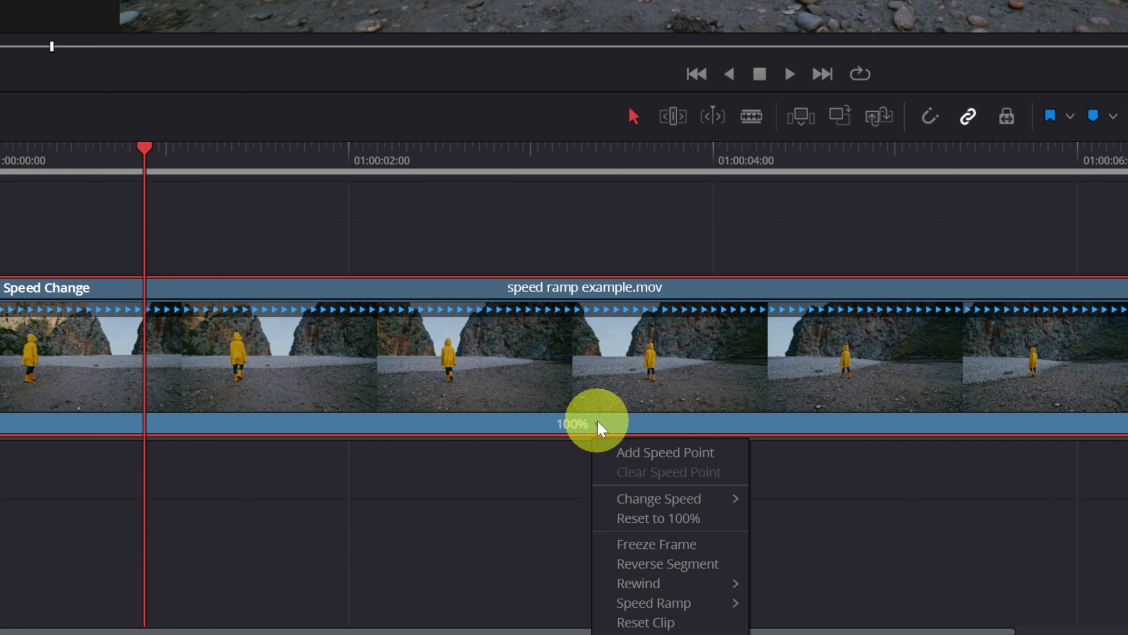
left_click(677, 457)
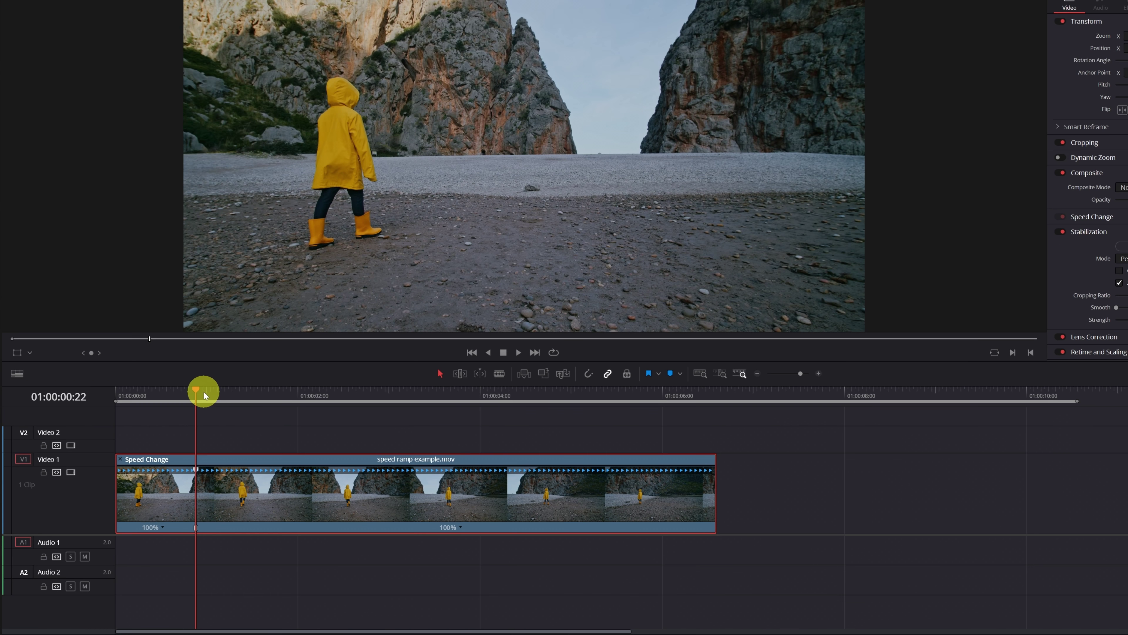
mouse_move(206, 394)
left_mouse_down()
mouse_move(604, 434)
mouse_move(660, 475)
left_mouse_up()
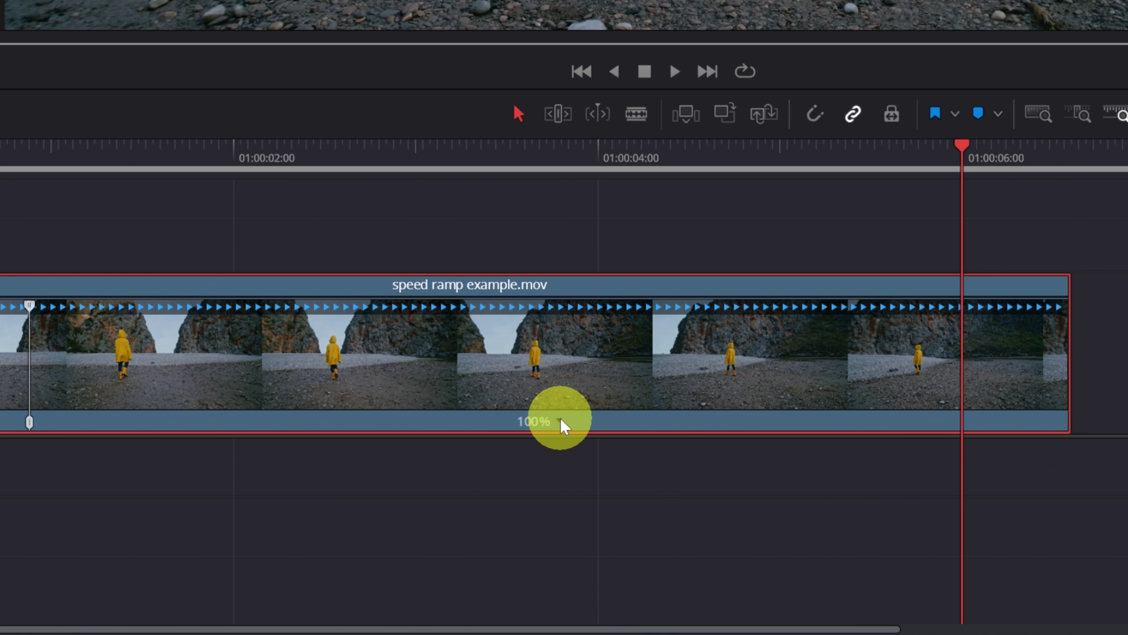
left_click(561, 420)
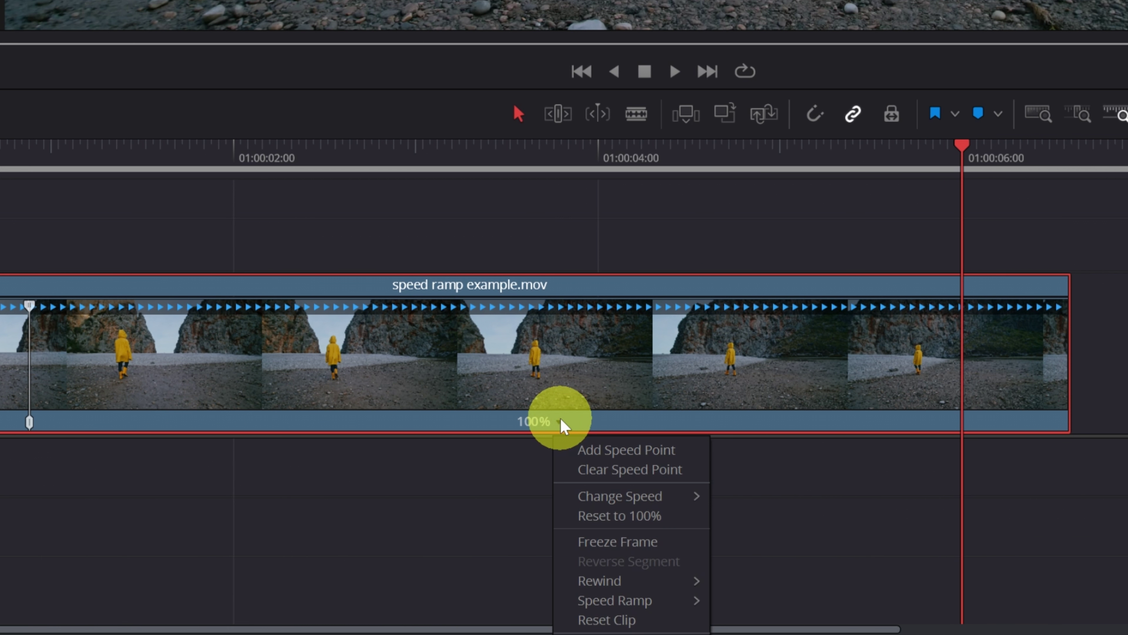
left_click(621, 449)
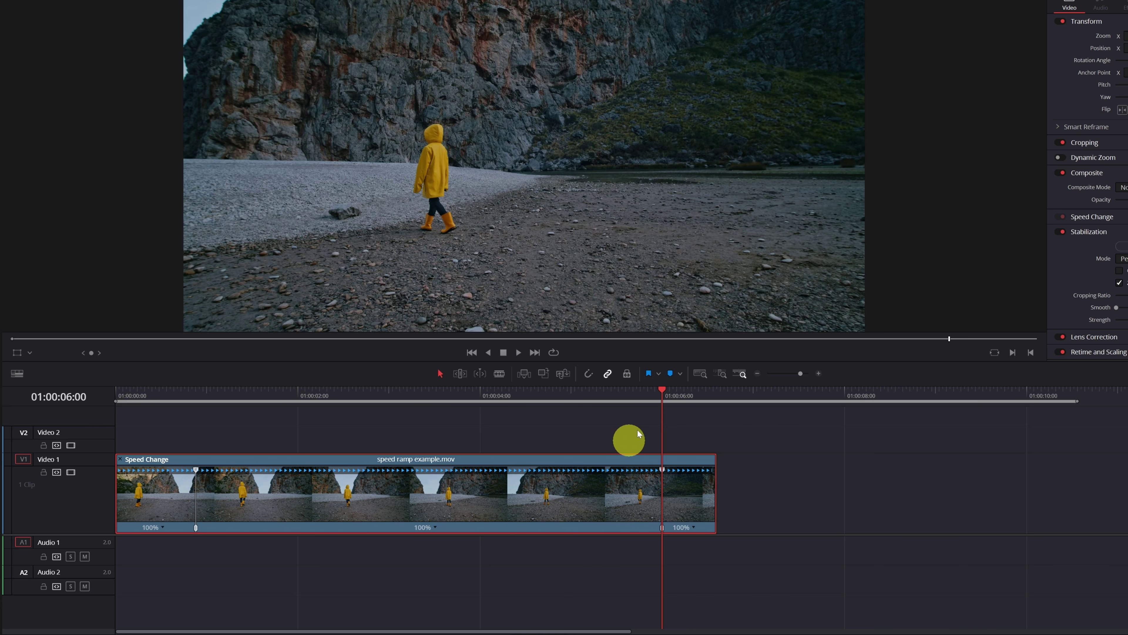
left_click_drag(632, 394, 320, 400)
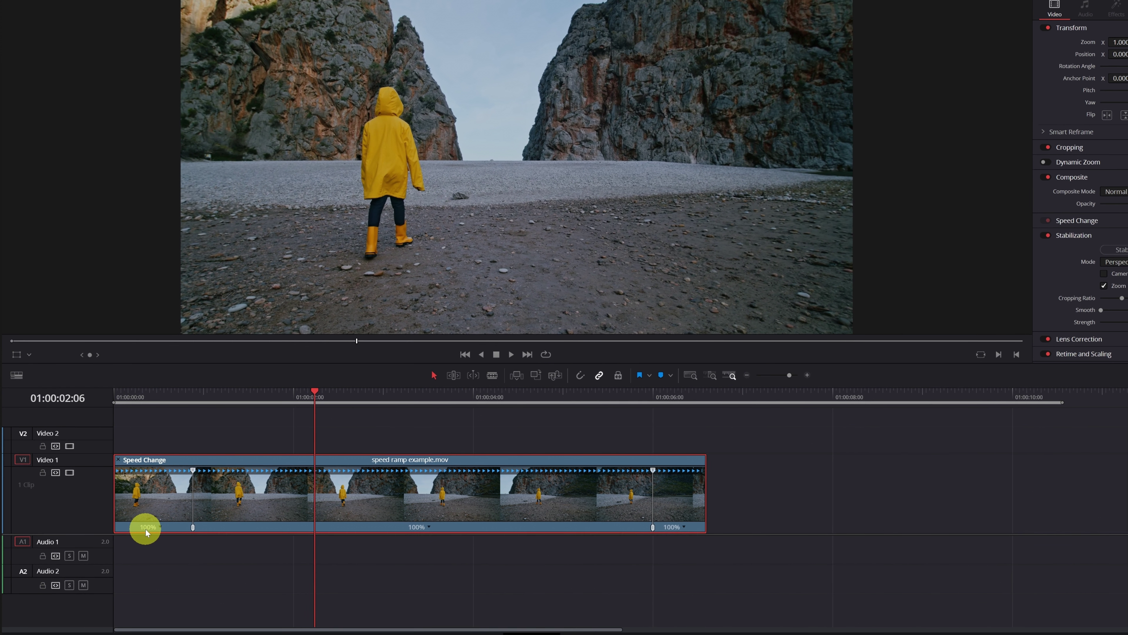
Play back the three-section clip, then set the playhead to 01:00:03:03
key("space")
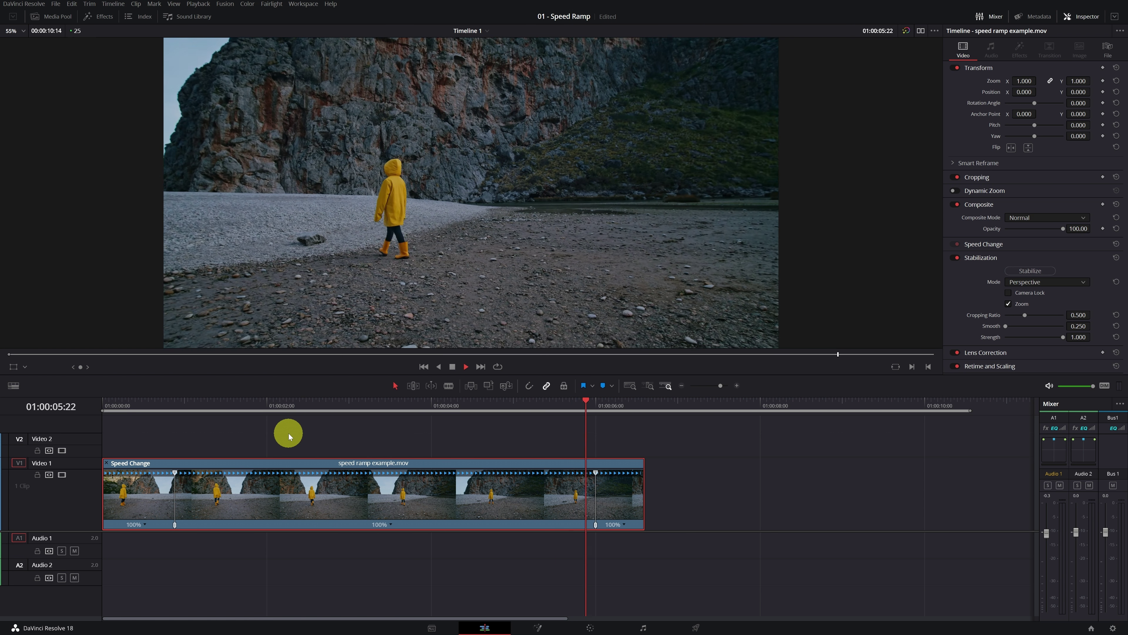
key("space")
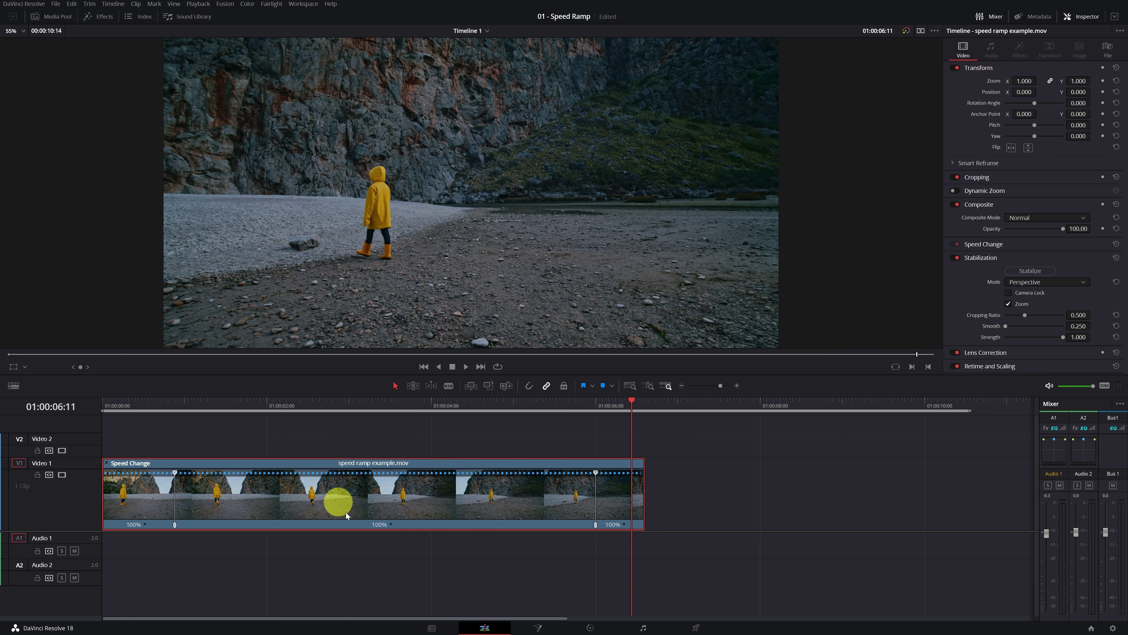
left_click(362, 406)
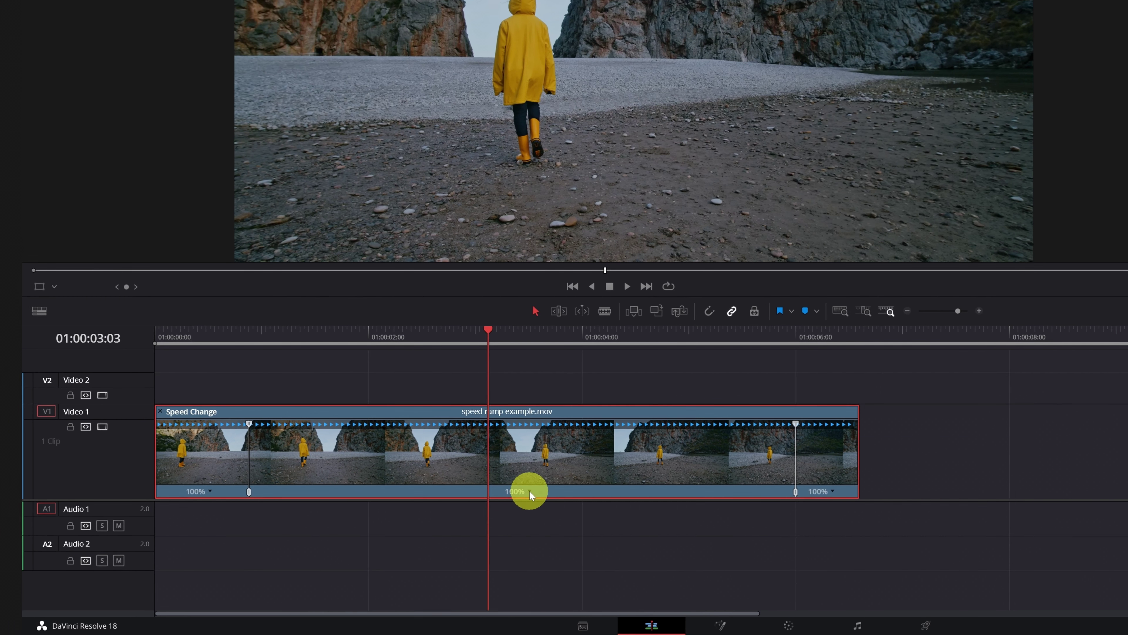
Change the middle segment to 800% speed and play the shortened clip from its start
left_click(400, 522)
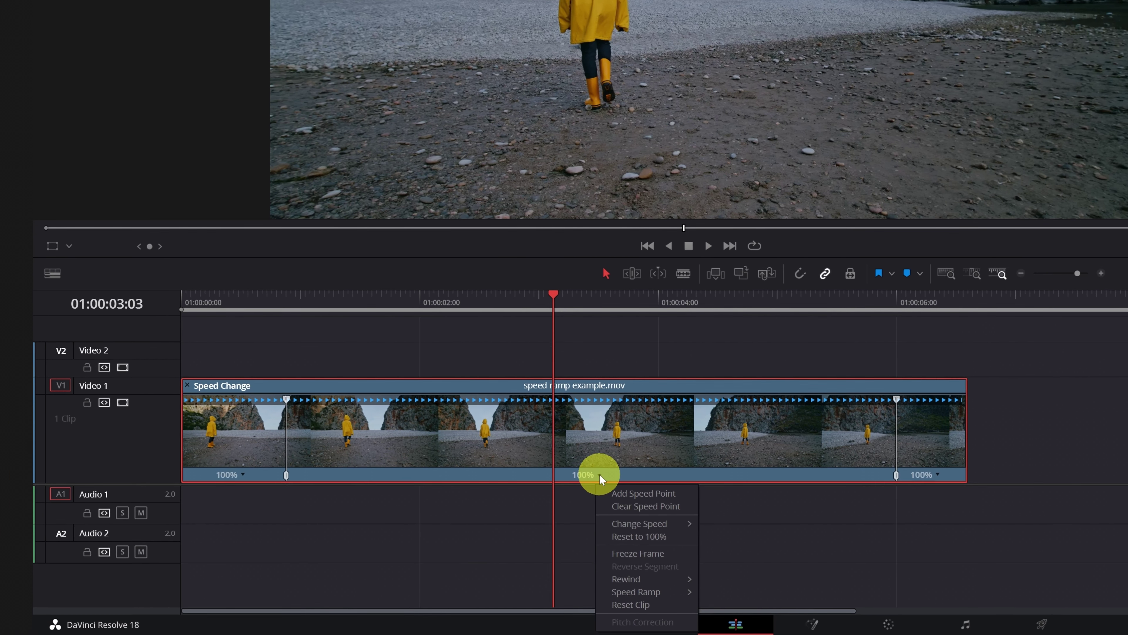
mouse_move(685, 521)
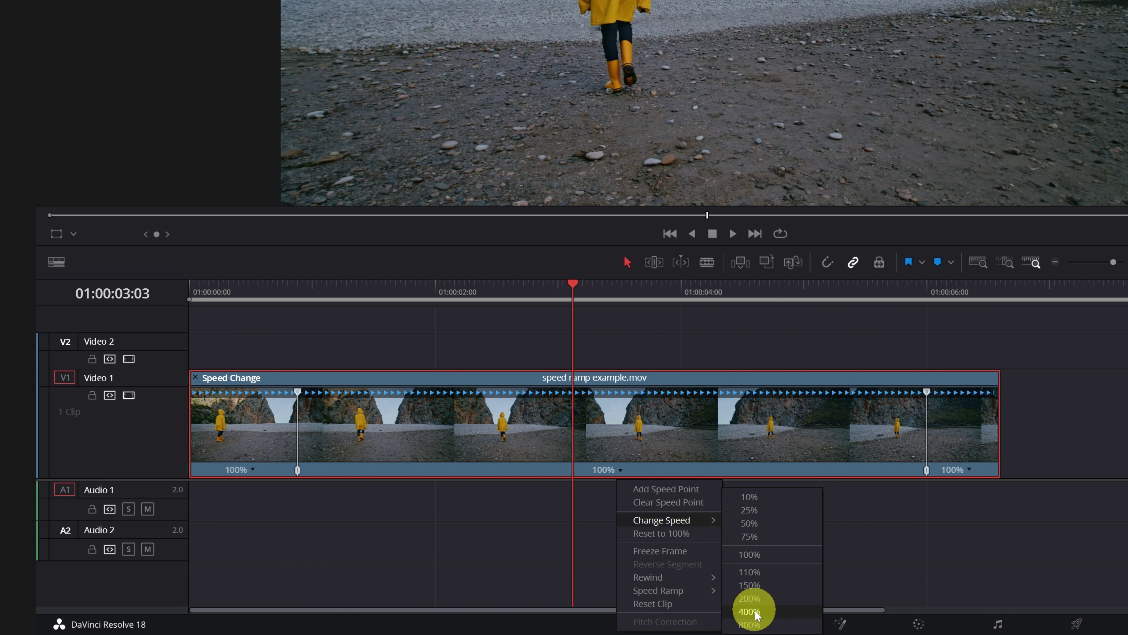
left_click(766, 625)
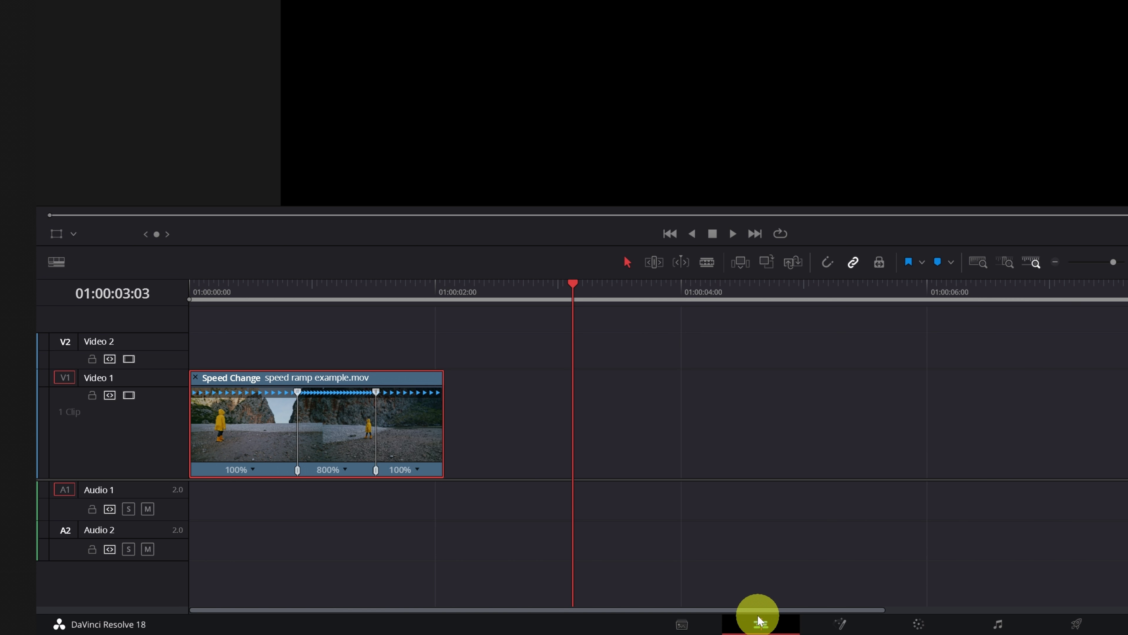
left_click_drag(409, 302, 258, 307)
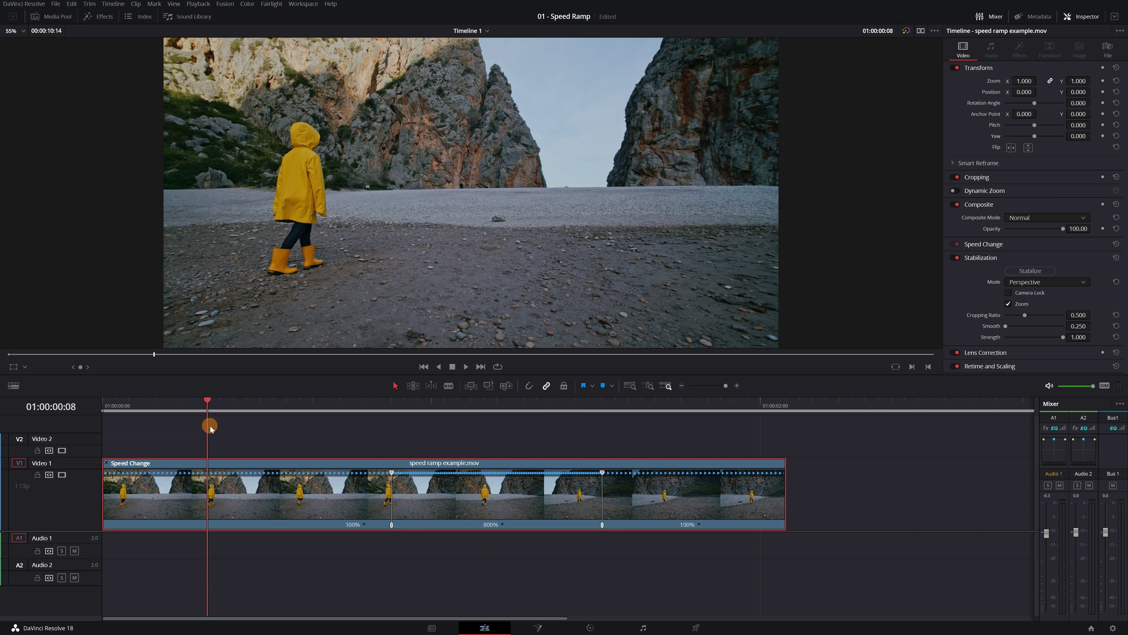
left_click_drag(210, 425, 119, 423)
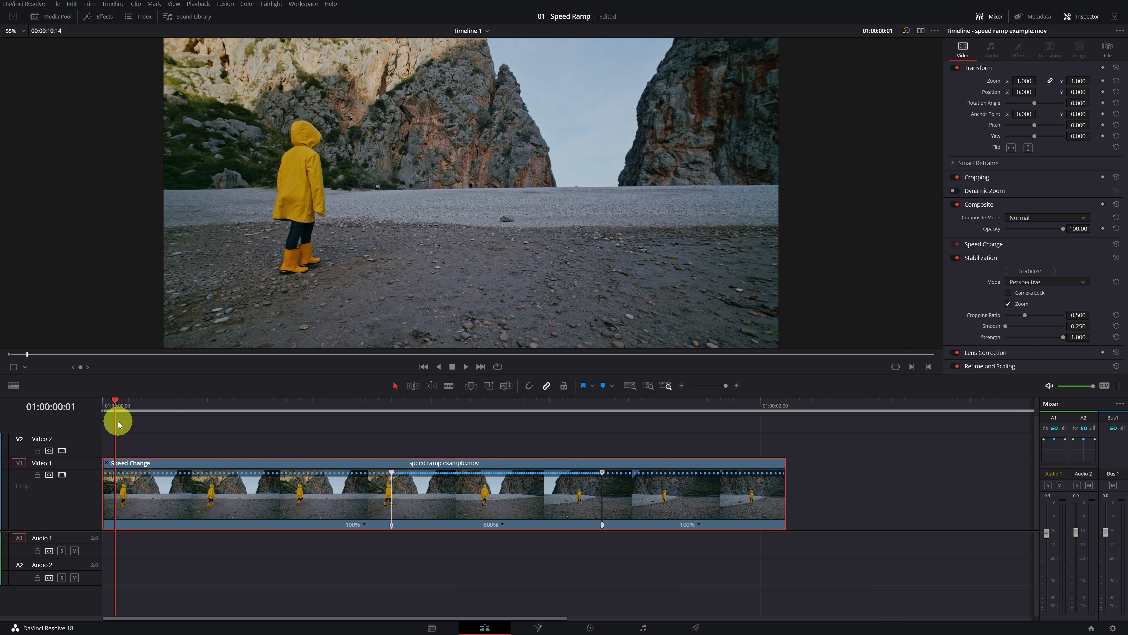
key("space")
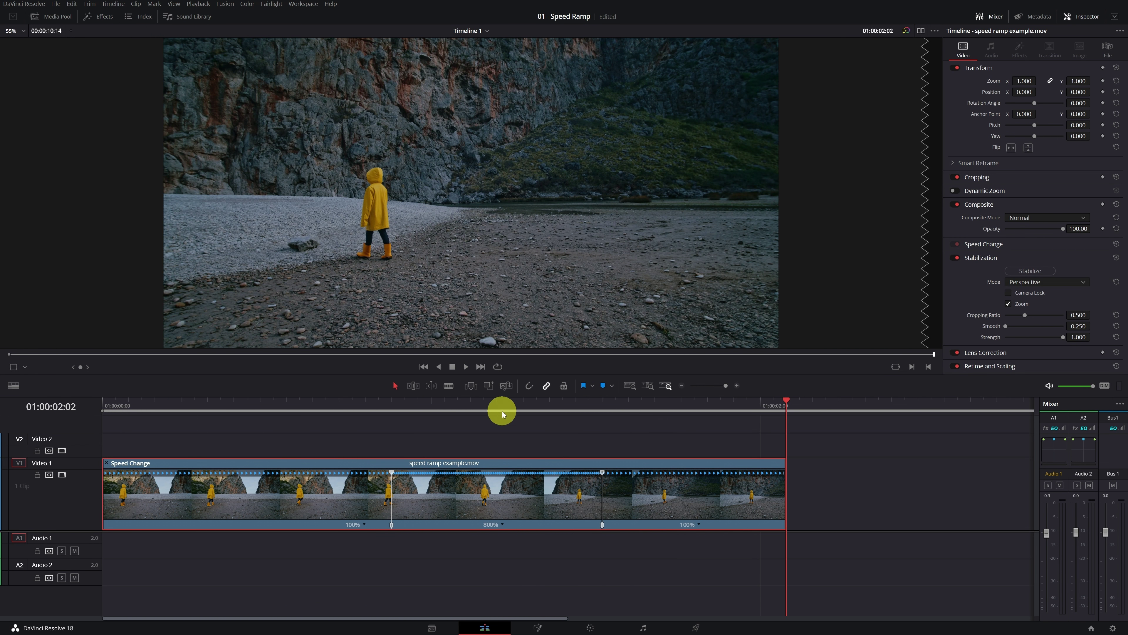
Set the clip's first segment to 50% speed
left_click_drag(503, 411, 326, 410)
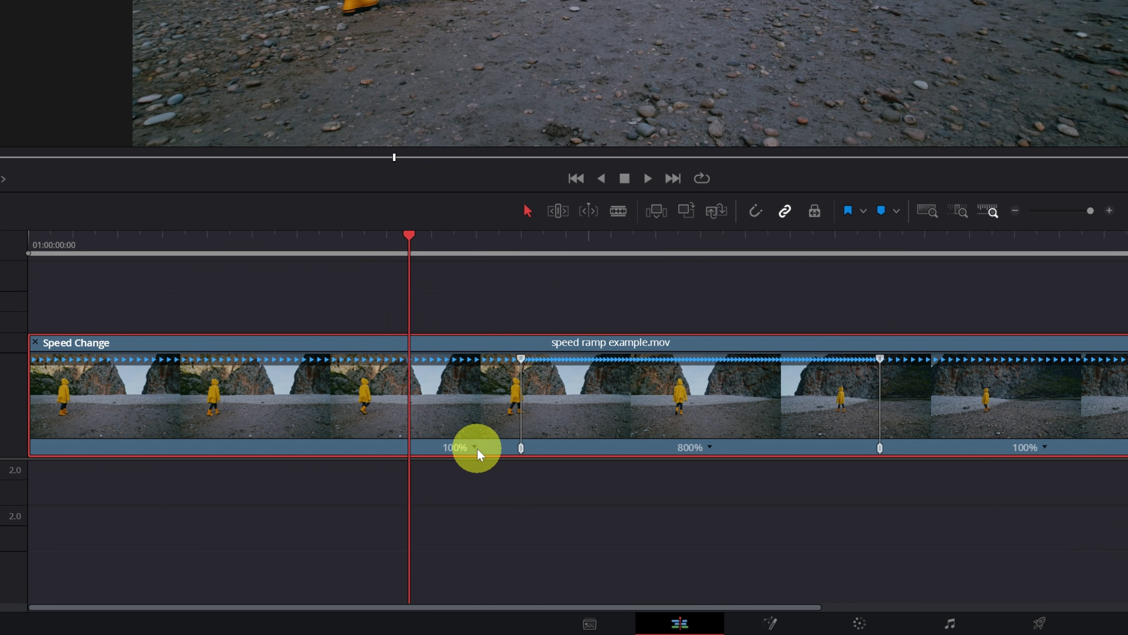
left_click(475, 448)
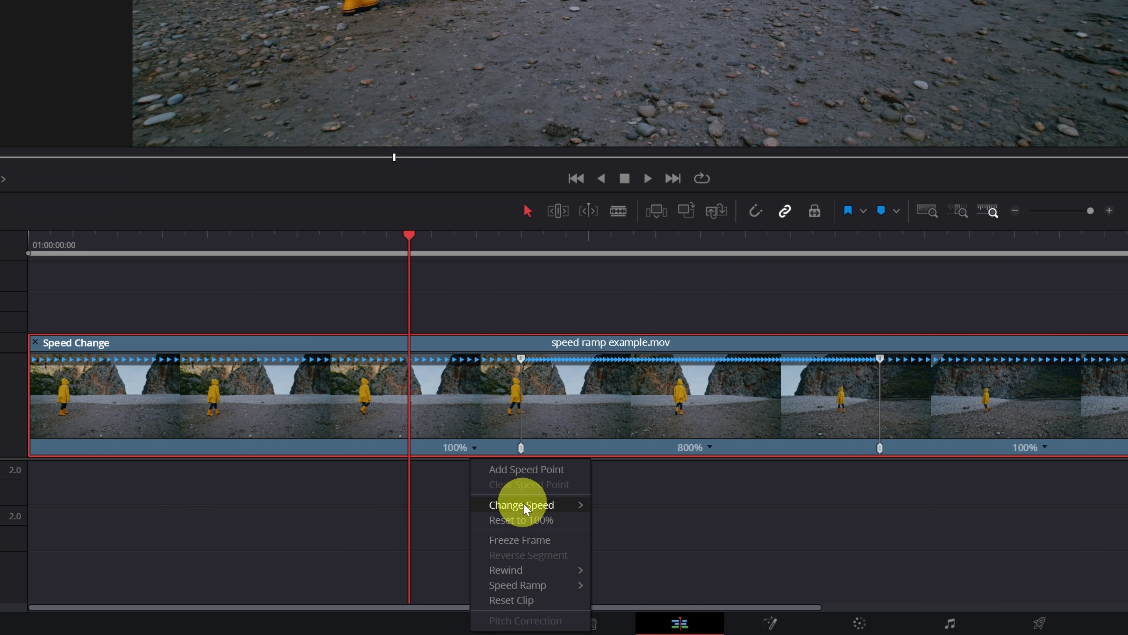
mouse_move(533, 504)
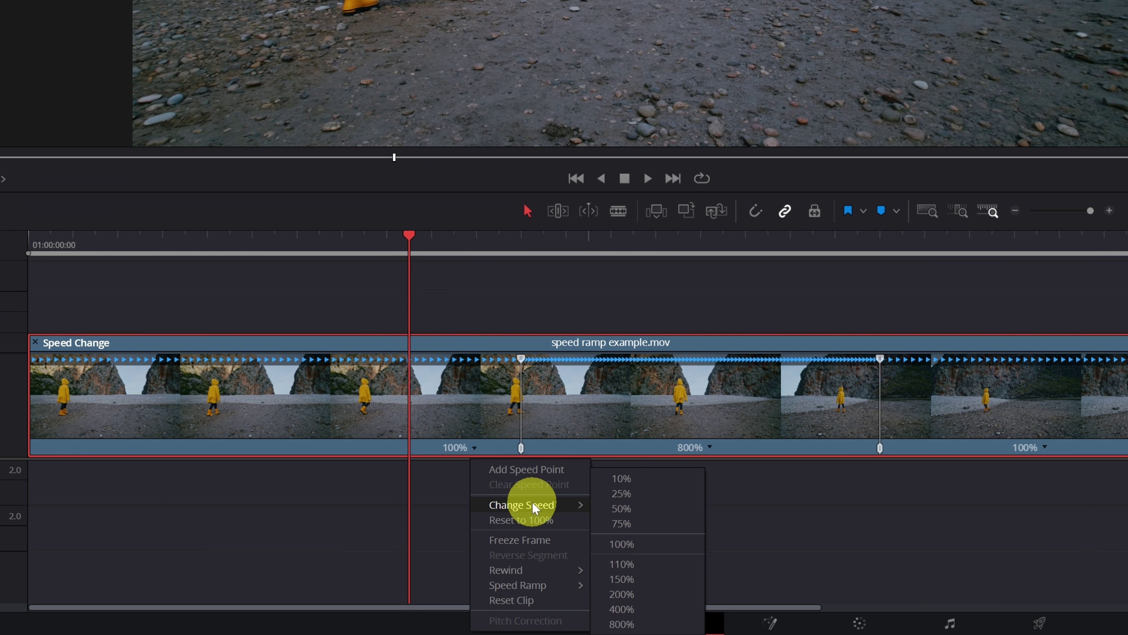
left_click(631, 507)
Set the last segment to 50% as well and preview the ramp from the start
left_click(1016, 212)
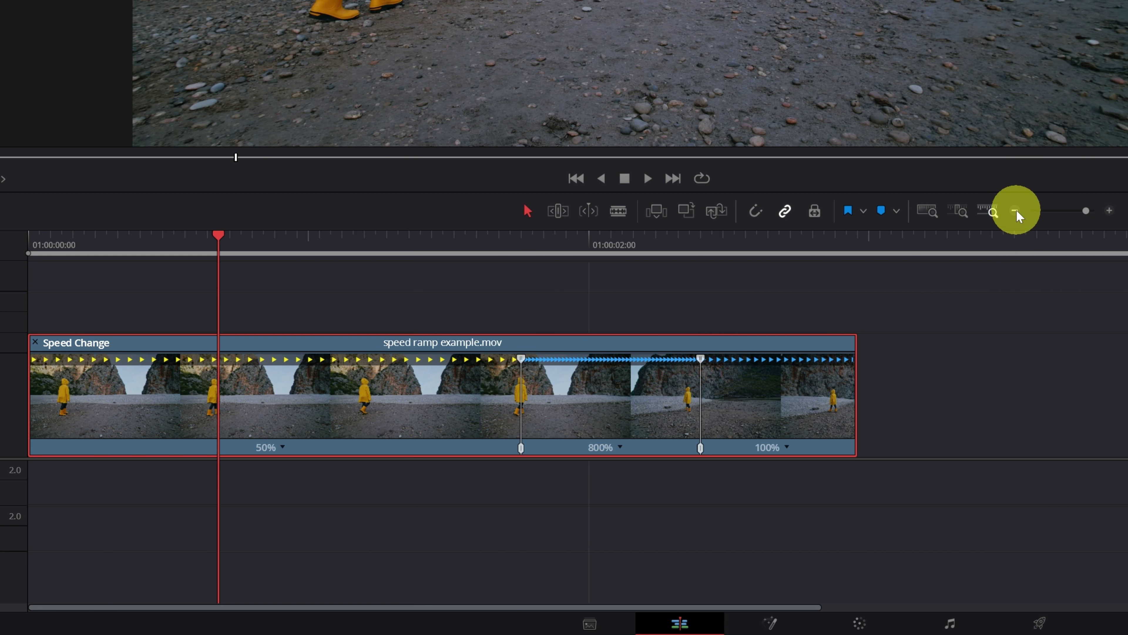
left_click(787, 446)
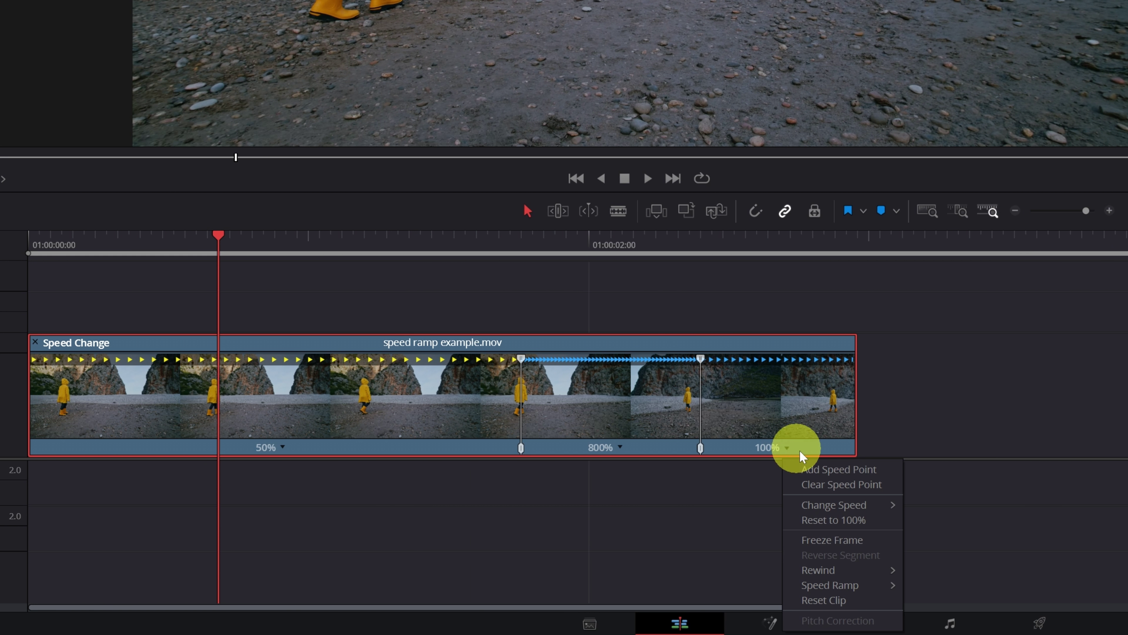
mouse_move(855, 500)
left_click(934, 505)
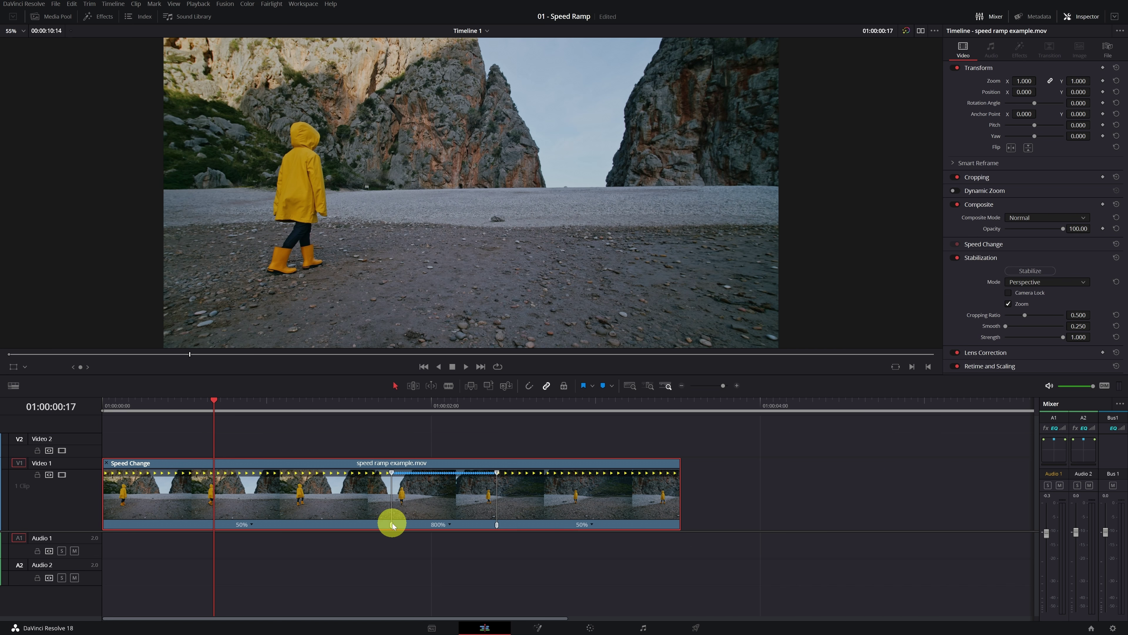
left_click(199, 405)
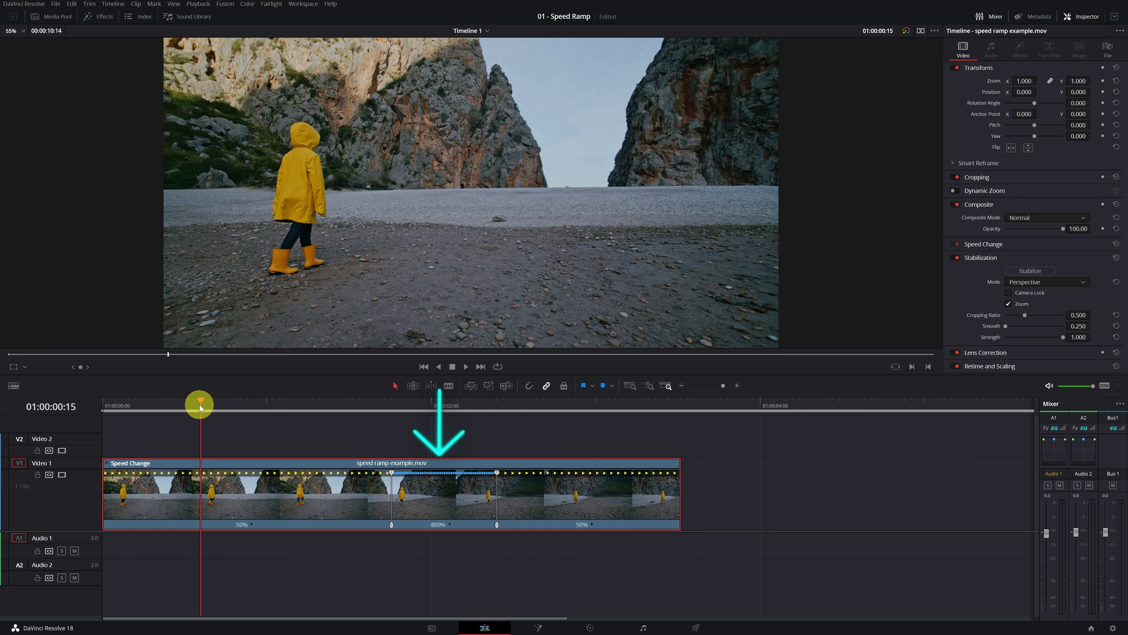
key("space")
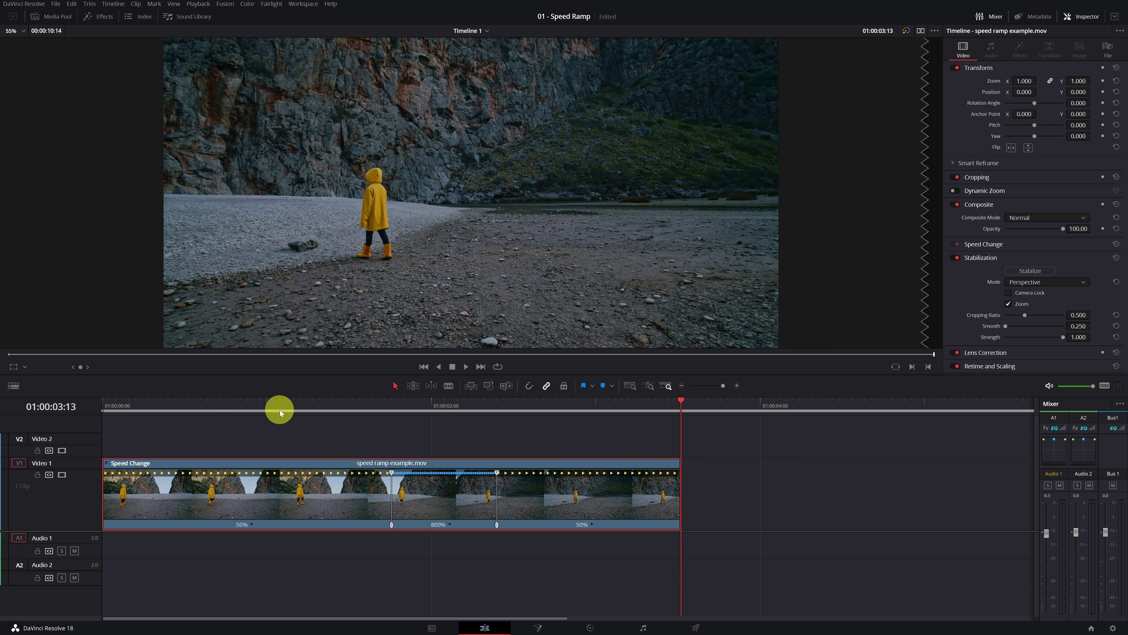
left_click_drag(290, 405, 319, 413)
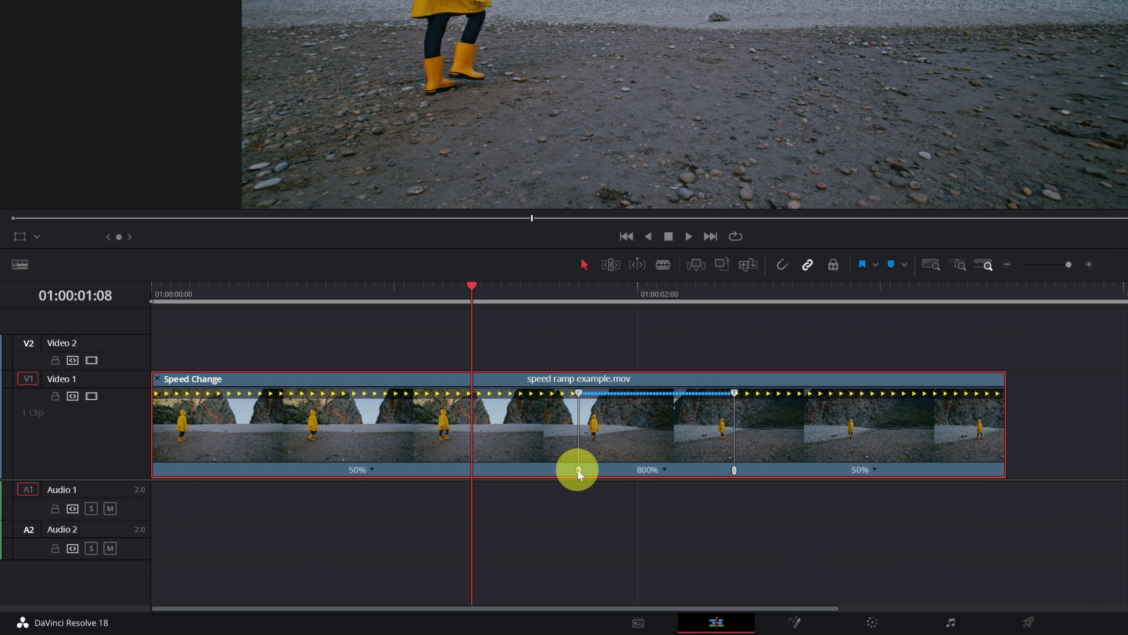
Drag the speed points to move the fast section earlier and shorter, reaching 1265%
mouse_move(577, 469)
left_mouse_down()
mouse_move(517, 470)
mouse_move(528, 470)
left_mouse_up()
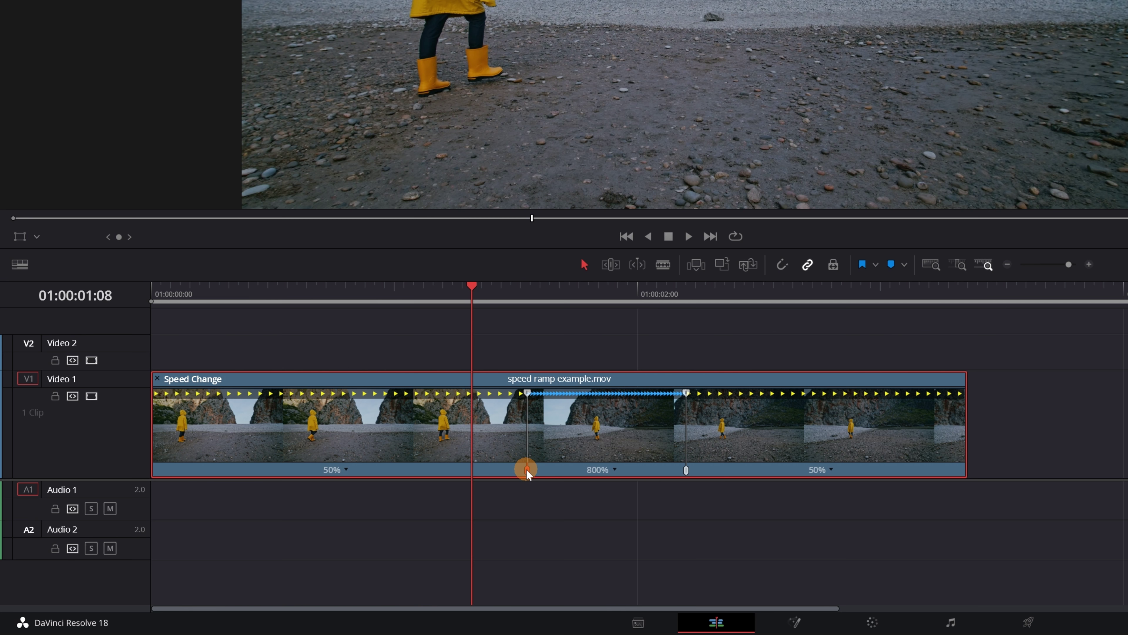
left_click(685, 392)
left_click_drag(685, 392, 624, 395)
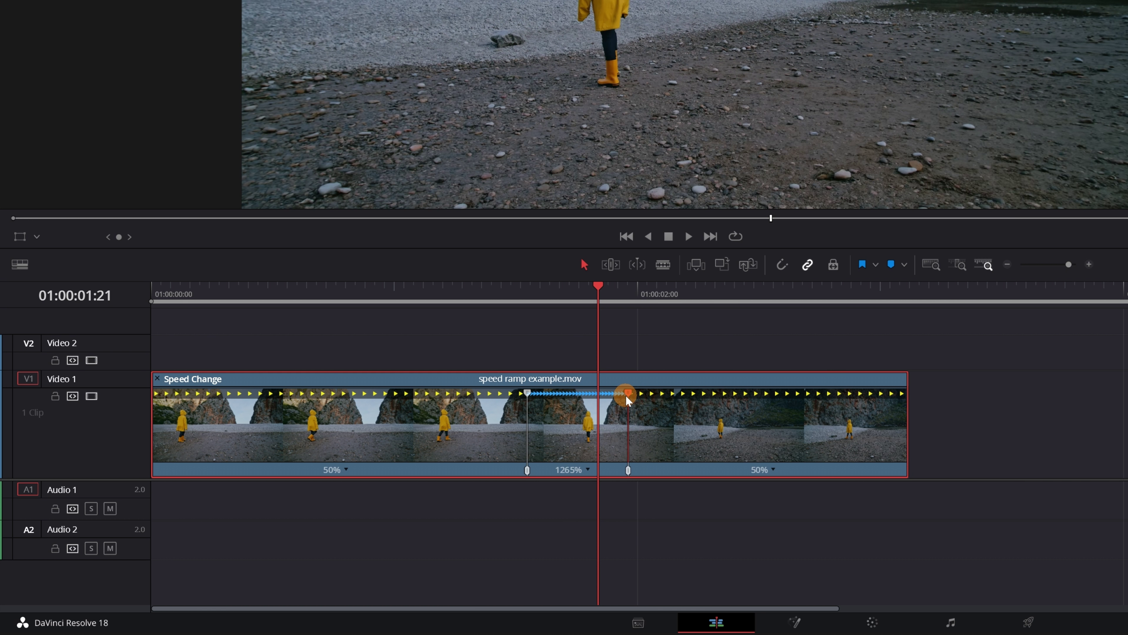
left_click_drag(626, 396, 638, 395)
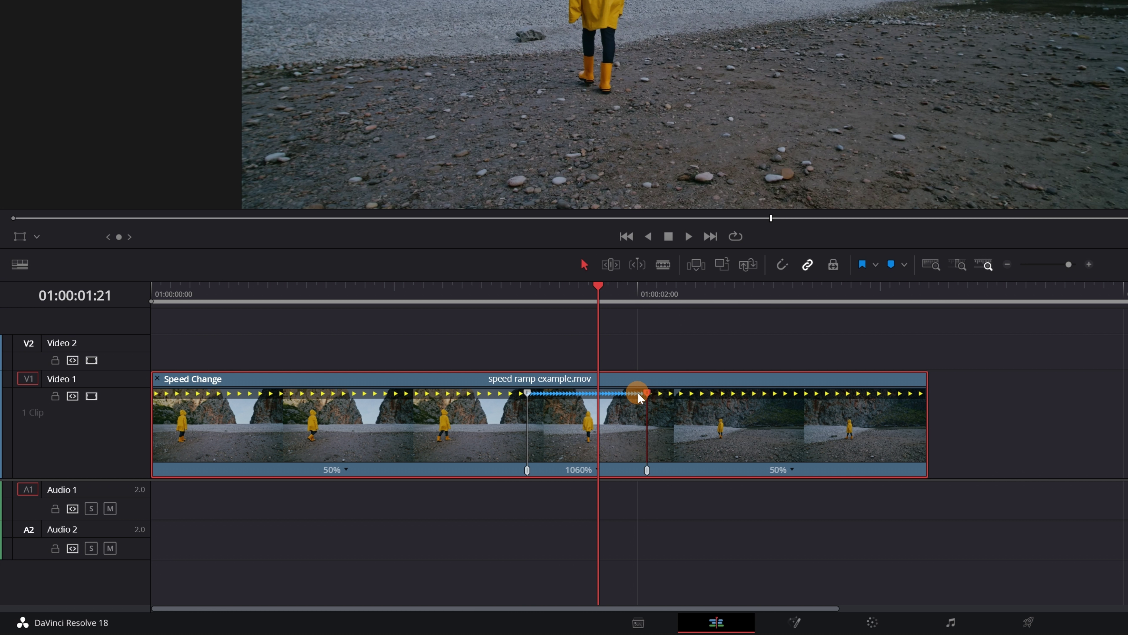
mouse_move(638, 393)
left_mouse_down()
mouse_move(799, 392)
mouse_move(626, 395)
left_mouse_up()
left_click(589, 468)
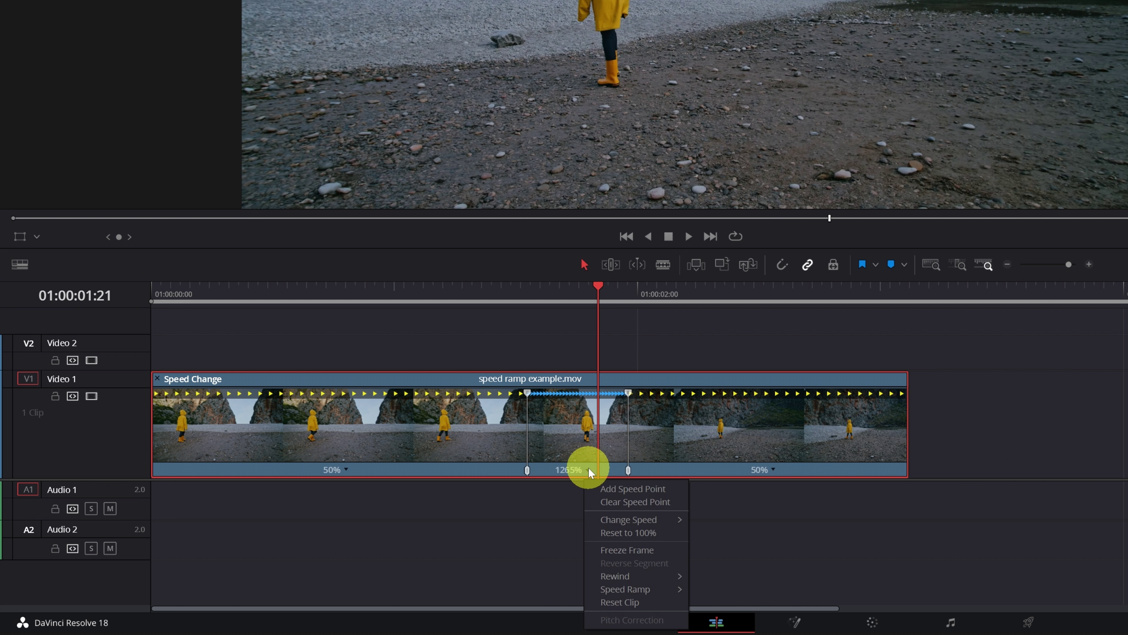
mouse_move(643, 520)
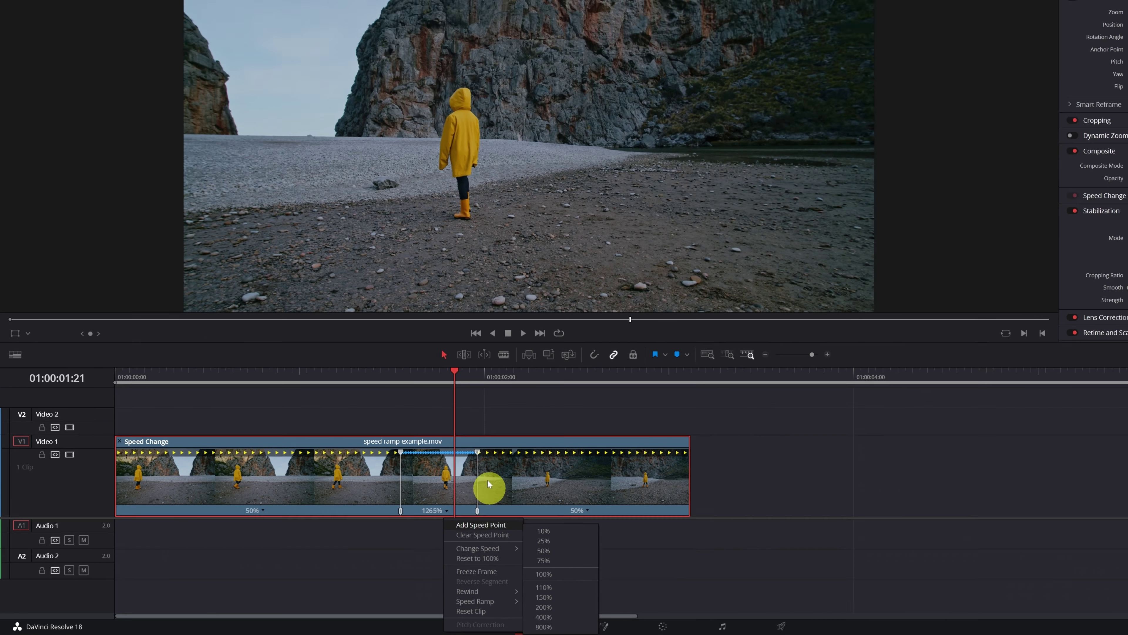
left_click_drag(397, 401, 185, 408)
key("space")
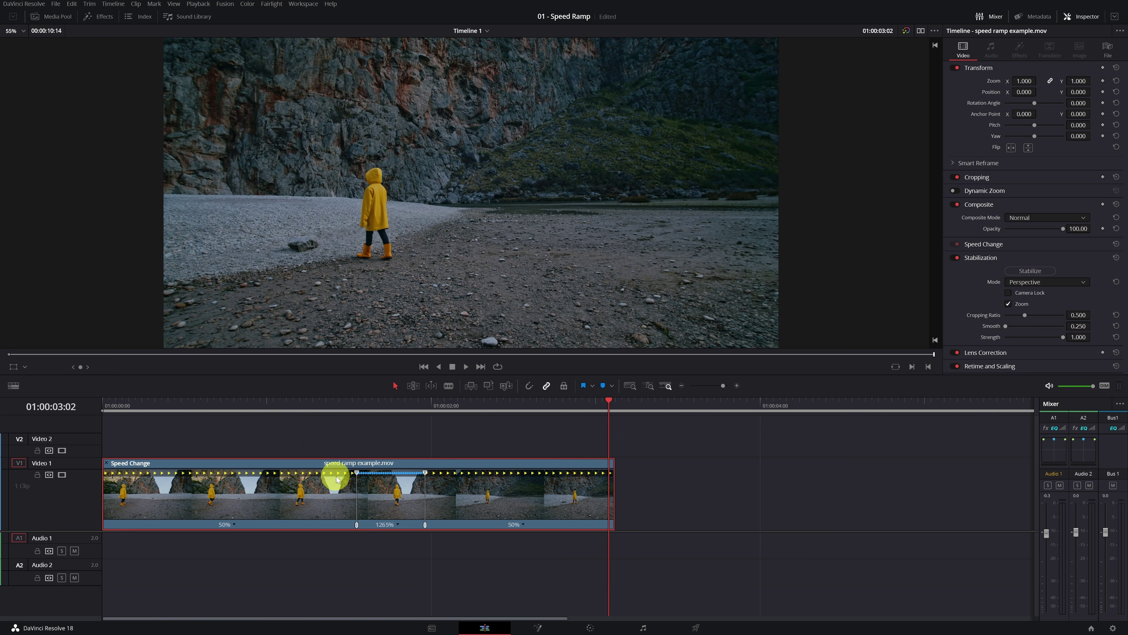
left_click_drag(336, 408, 338, 418)
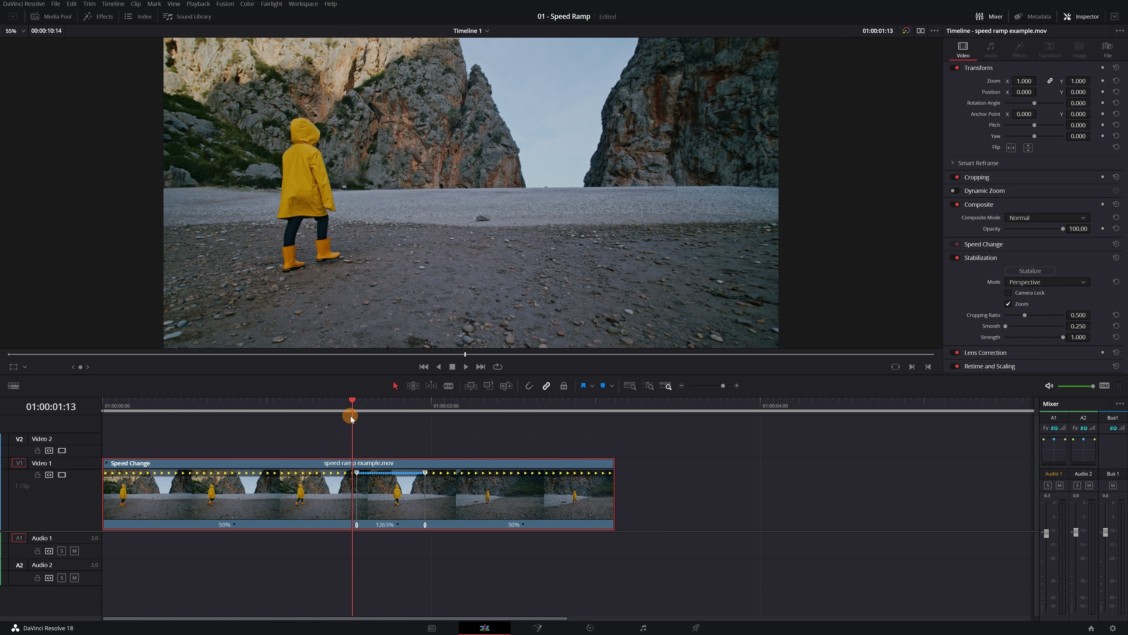
left_click_drag(336, 418, 365, 415)
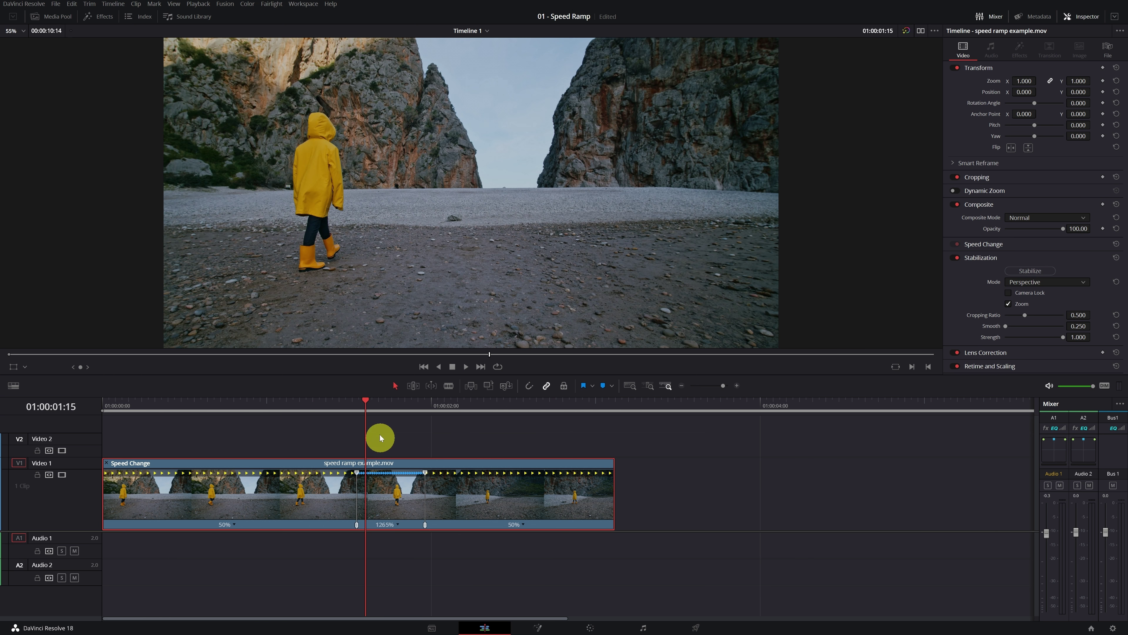
Show the clip's Retime Curve under it and set the playhead to 01:00:00:24
left_click_drag(358, 412, 359, 407)
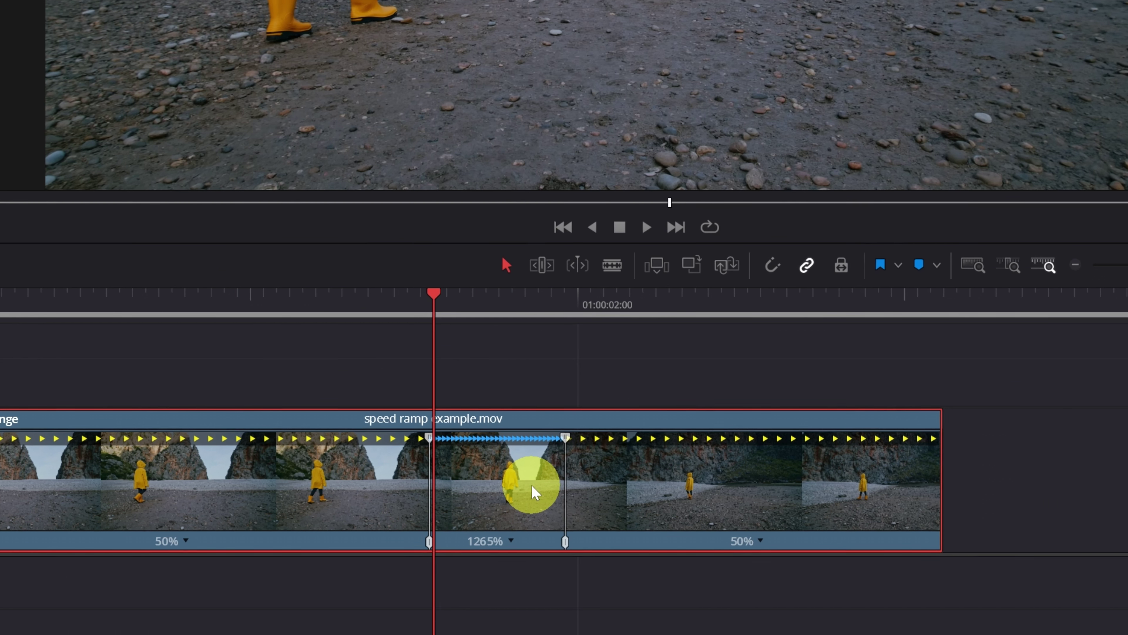
right_click(408, 496)
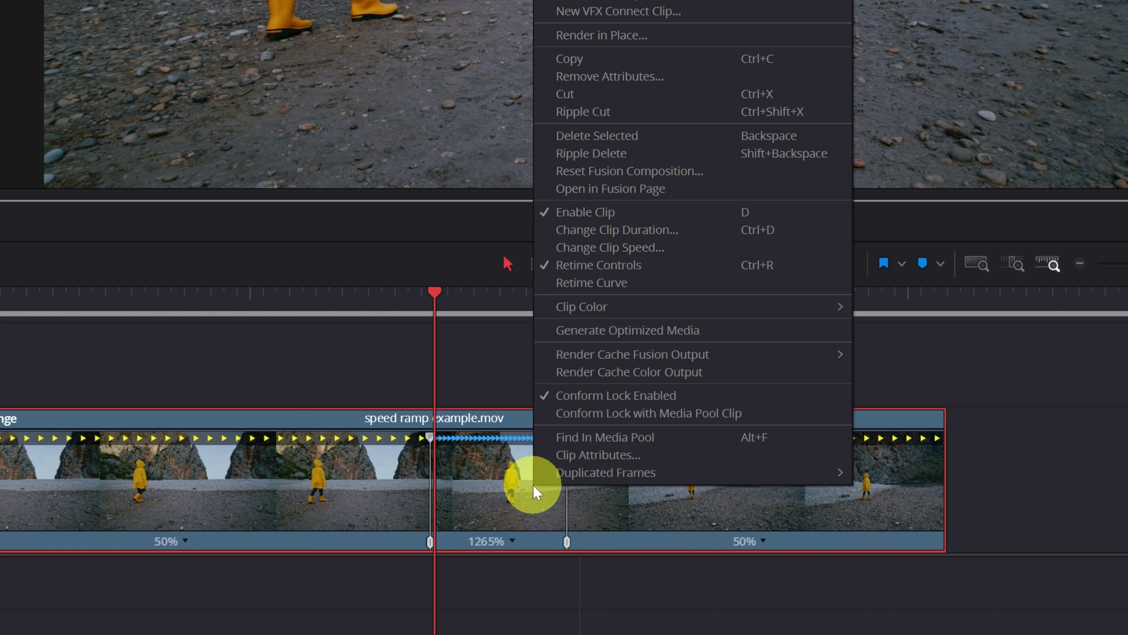
left_click(644, 283)
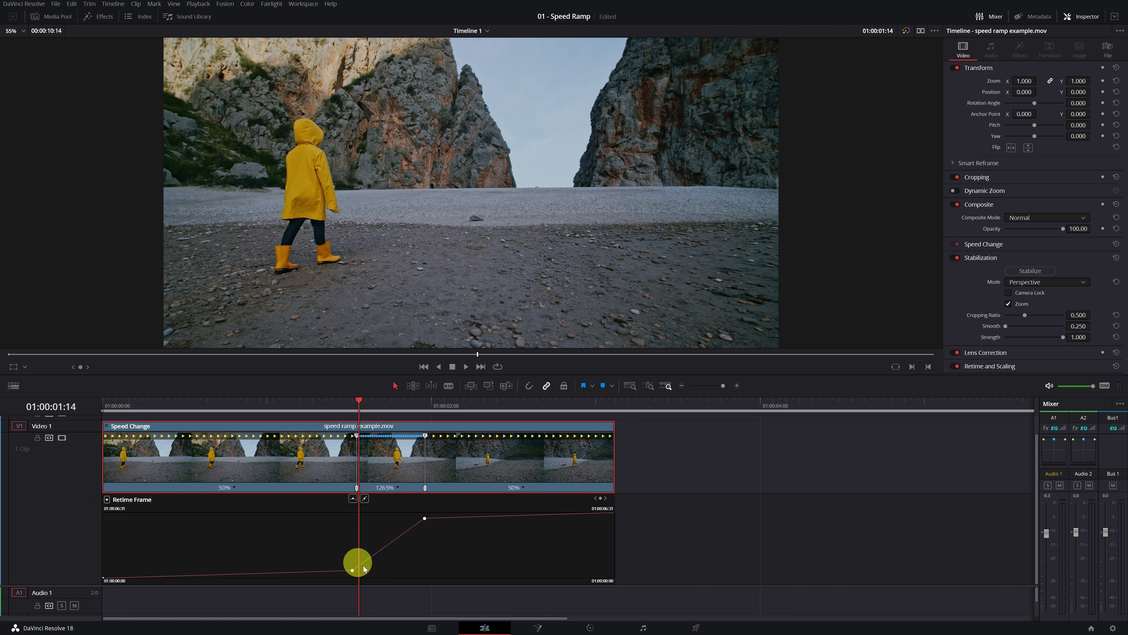
left_click(262, 404)
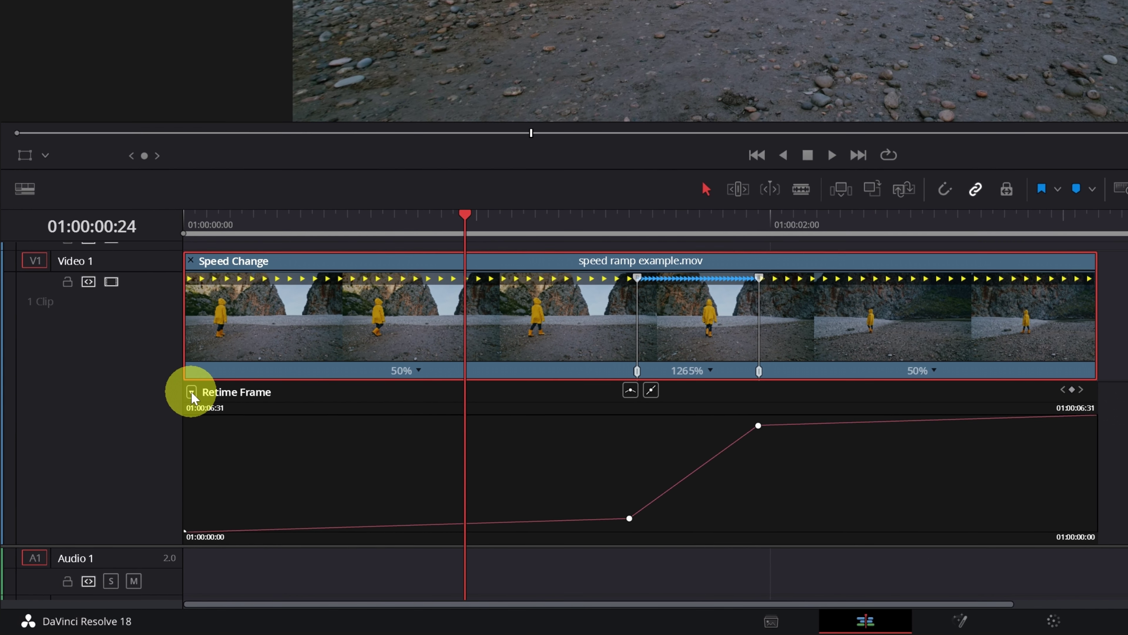
Switch the curve lane from Retime Frame to Retime Speed
left_click(192, 392)
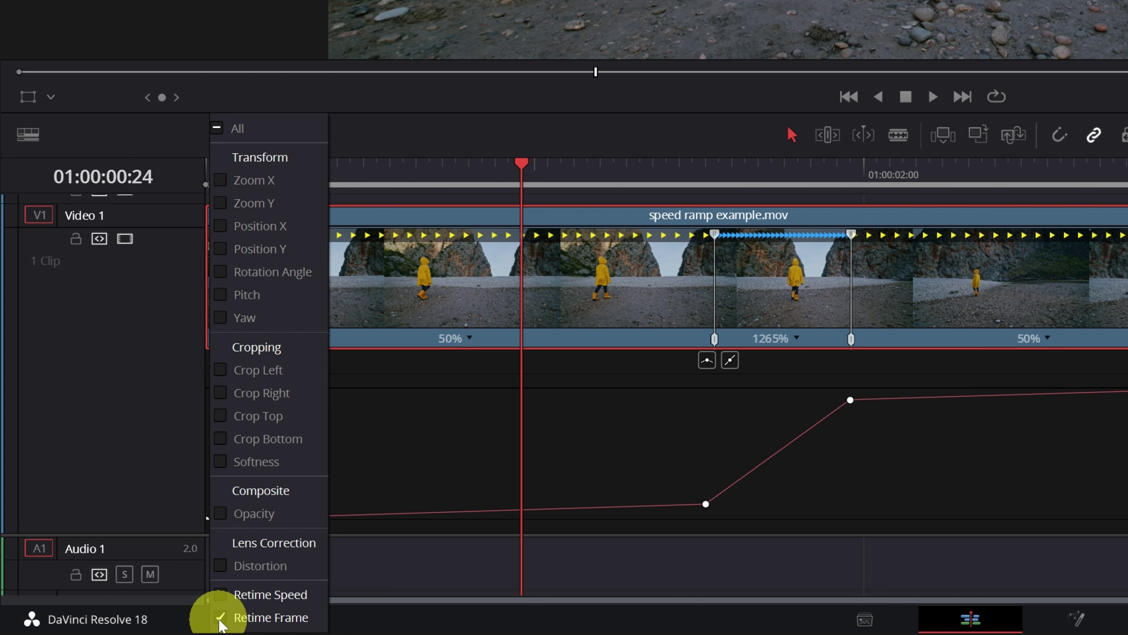
left_click(219, 617)
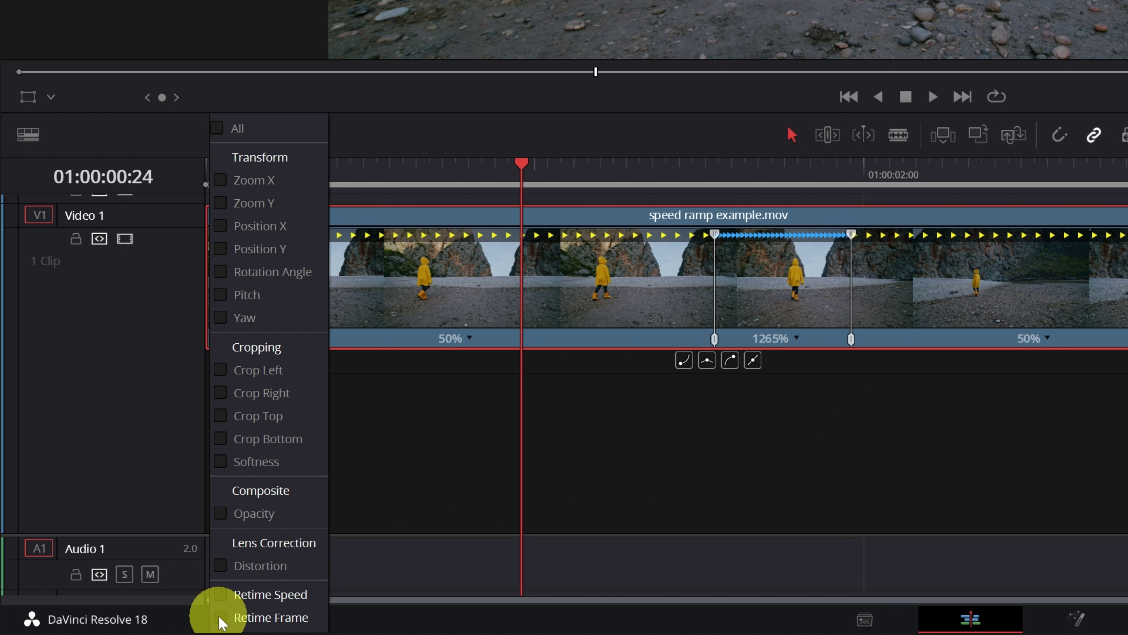
left_click(225, 596)
Select the speed-up and slow-down keyframes on the Retime Speed curve
left_click(705, 171)
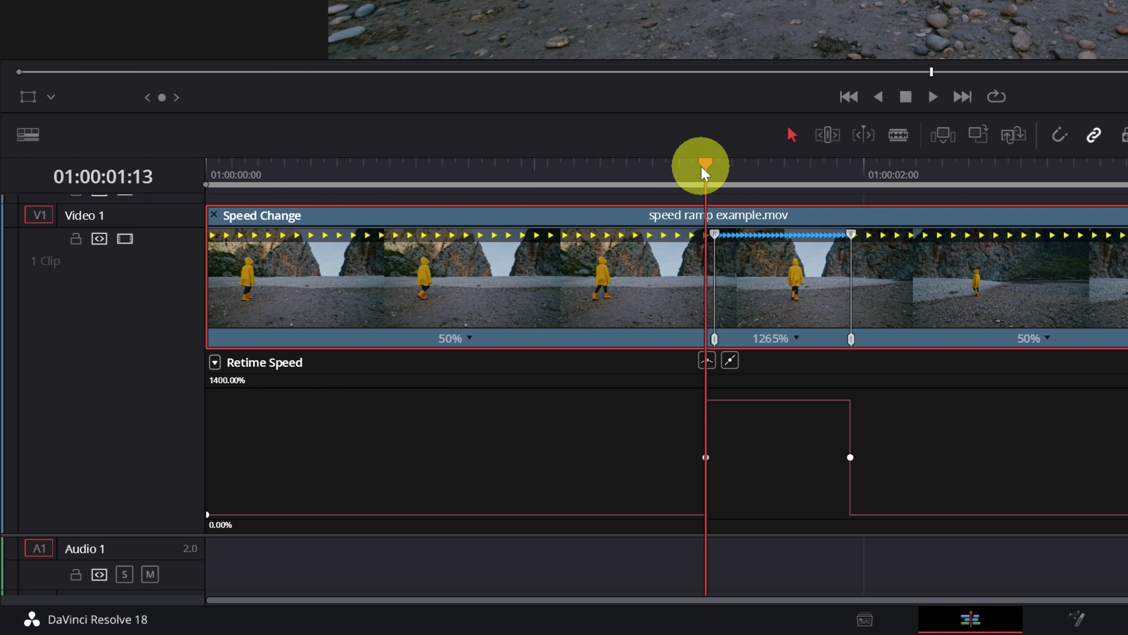
key("Left")
key("Left")
key("Left")
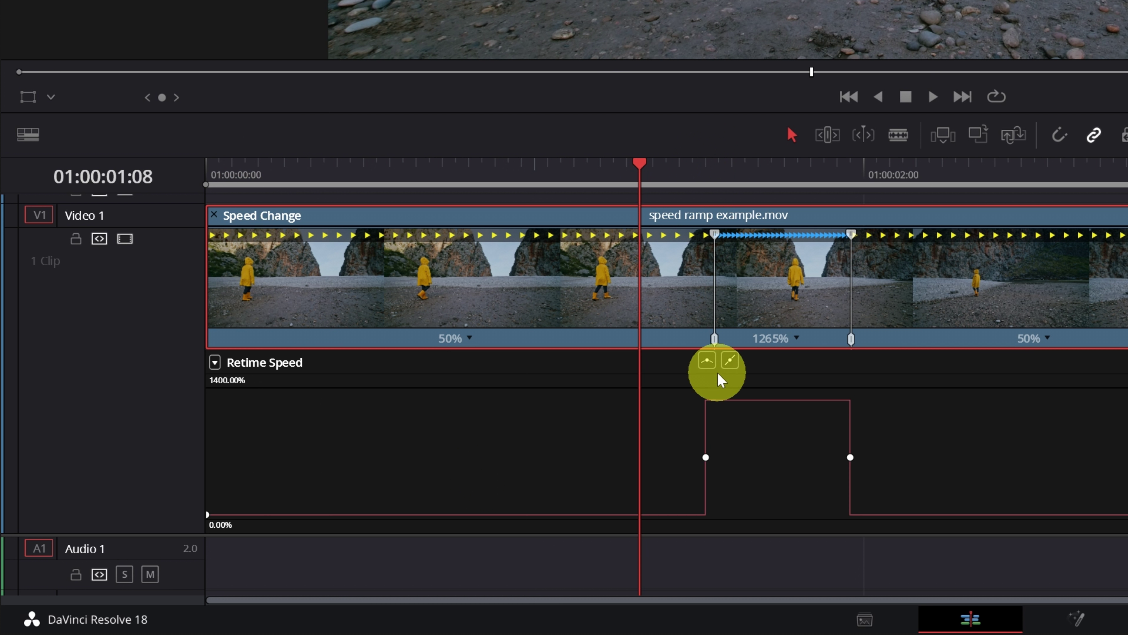
left_click(706, 457)
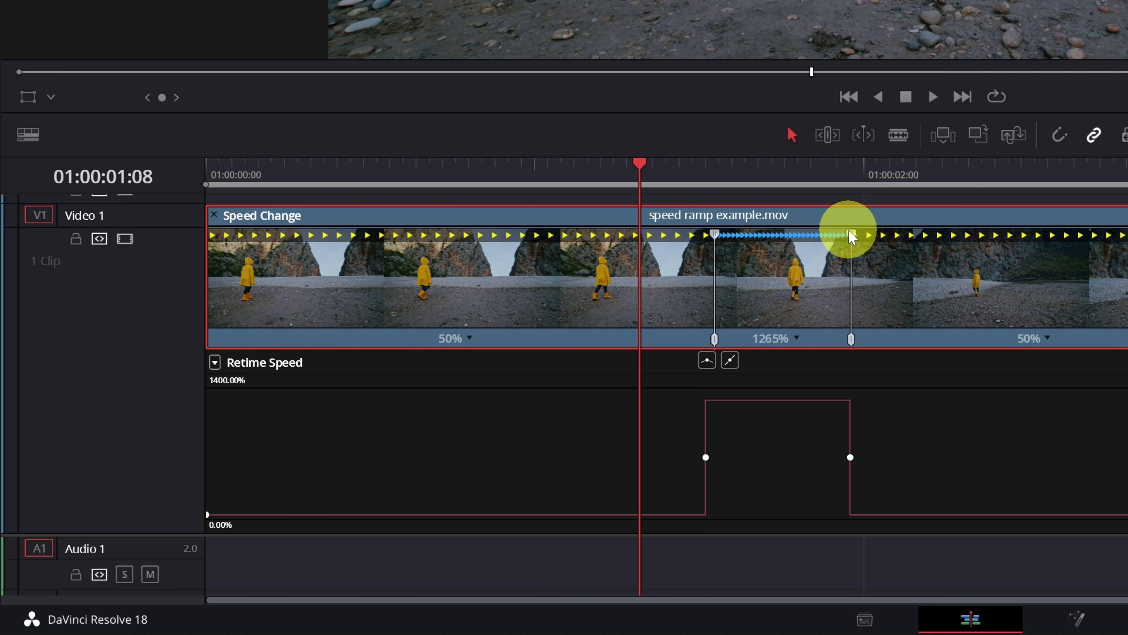
left_click(850, 457)
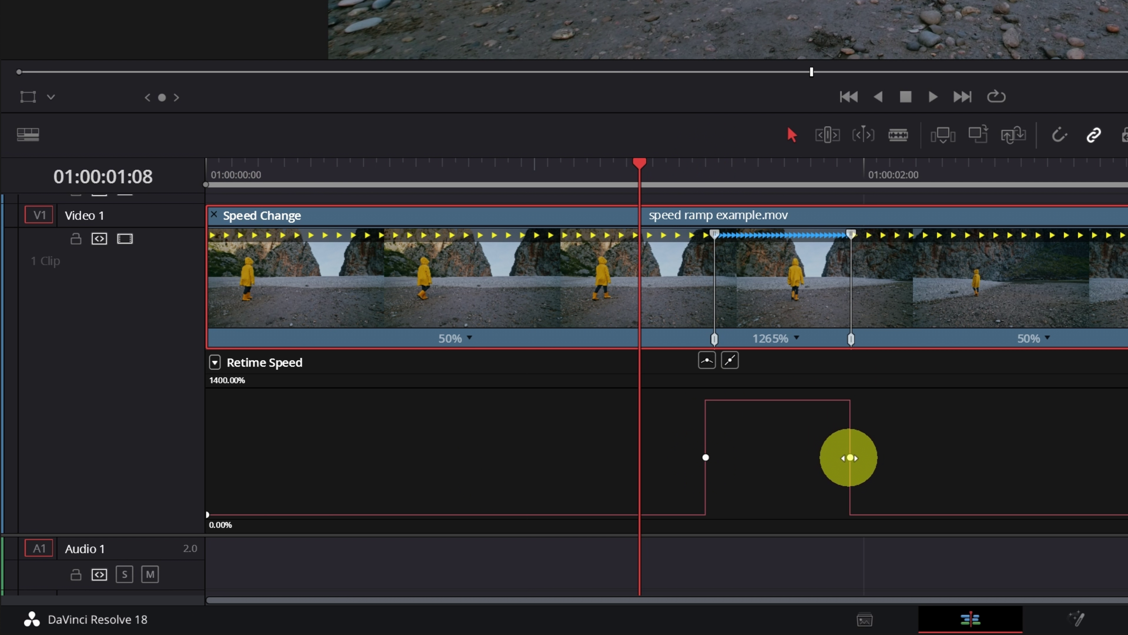
mouse_move(642, 514)
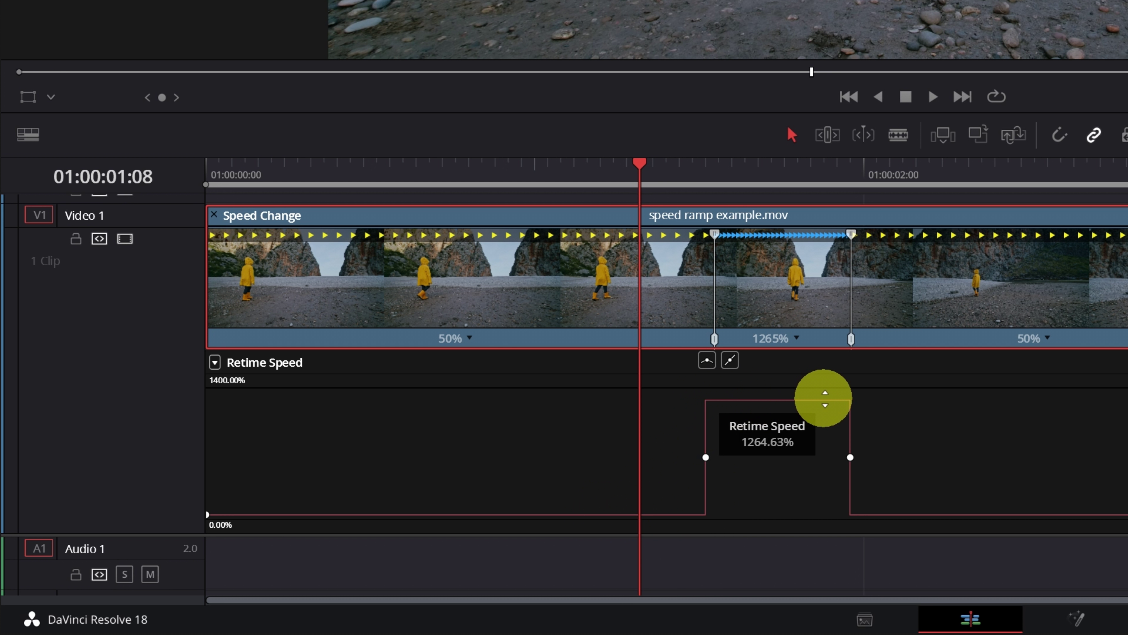
left_click(706, 457)
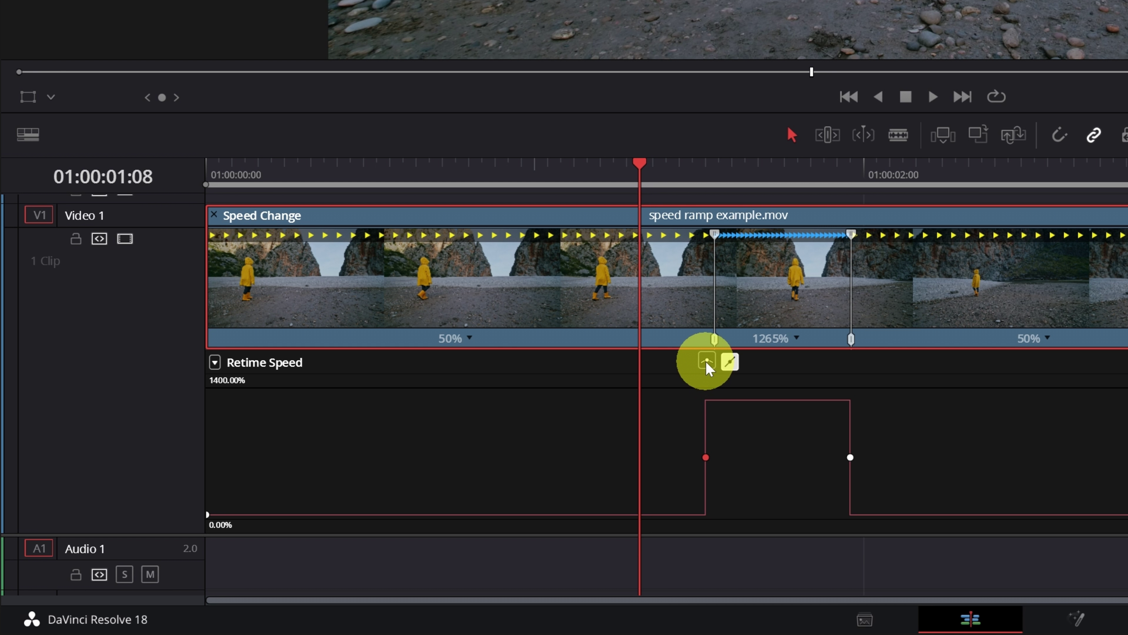
Apply smooth easing to both the speed-up and slow-down keyframes
left_click(706, 362)
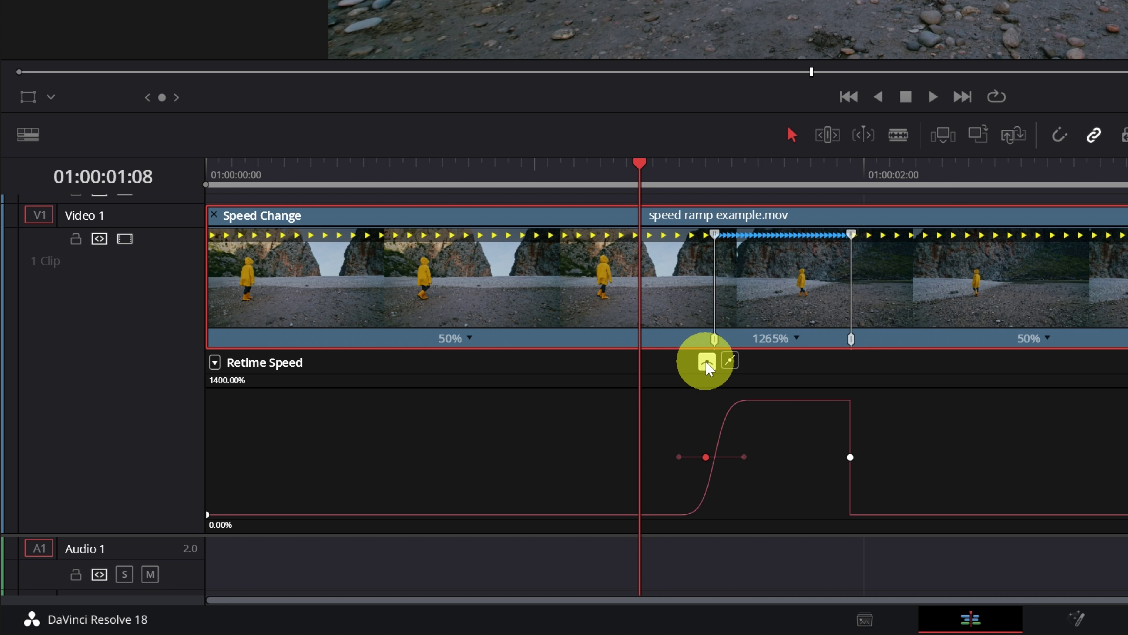
left_click(706, 458)
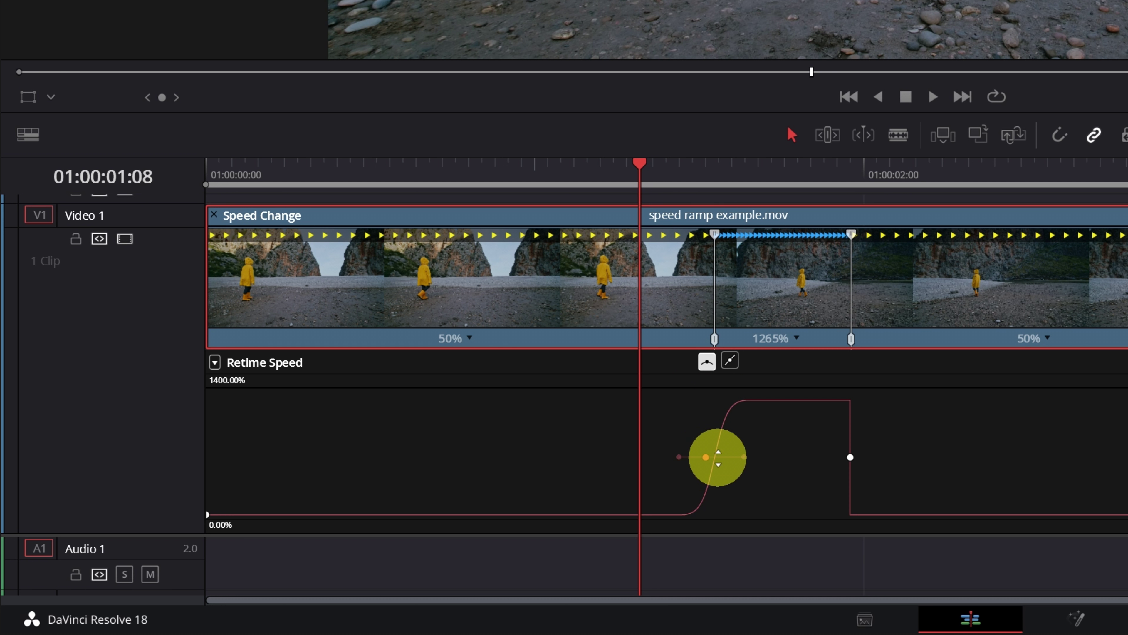
left_click(846, 457)
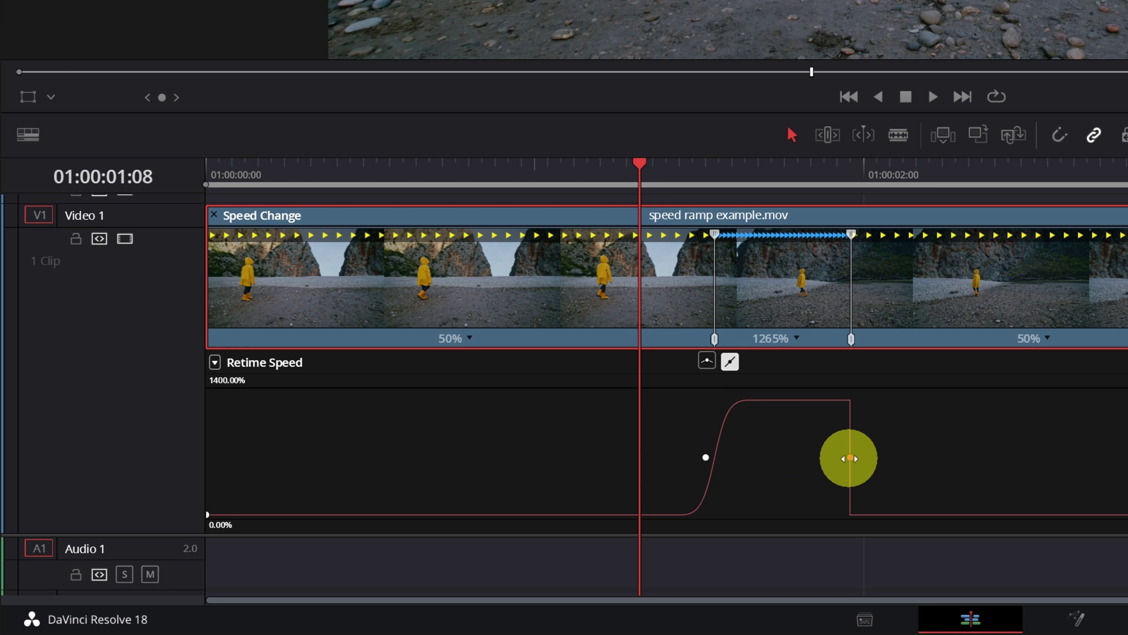
left_click(706, 362)
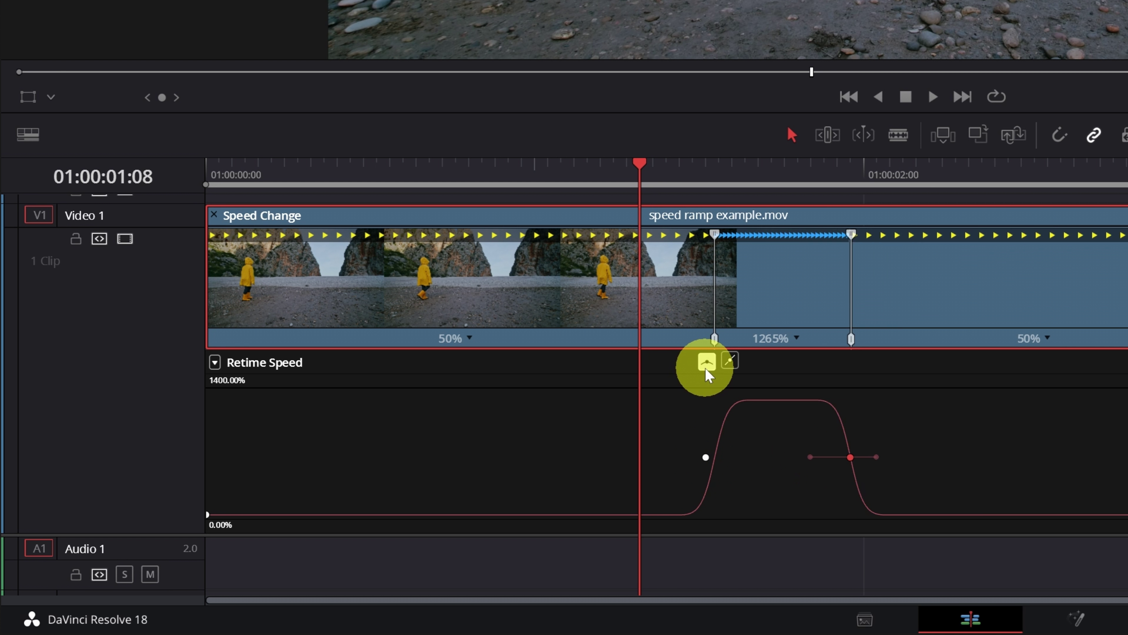
Lengthen both keyframes' Bezier handles for gentler ramps between 50% and 1265%
left_click(706, 458)
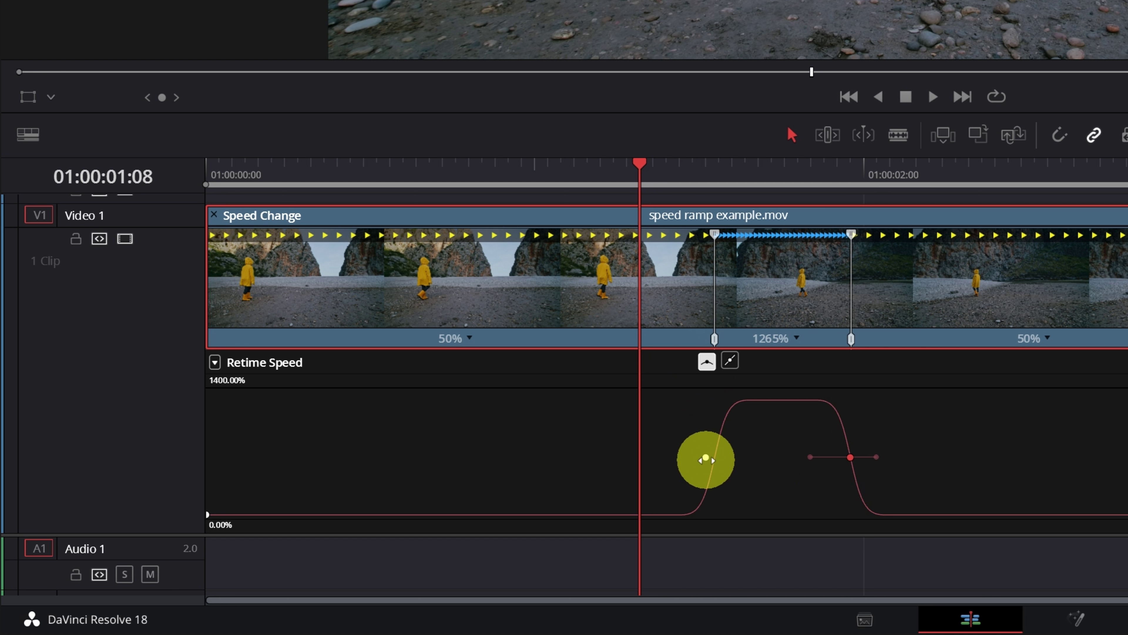
left_click(705, 458)
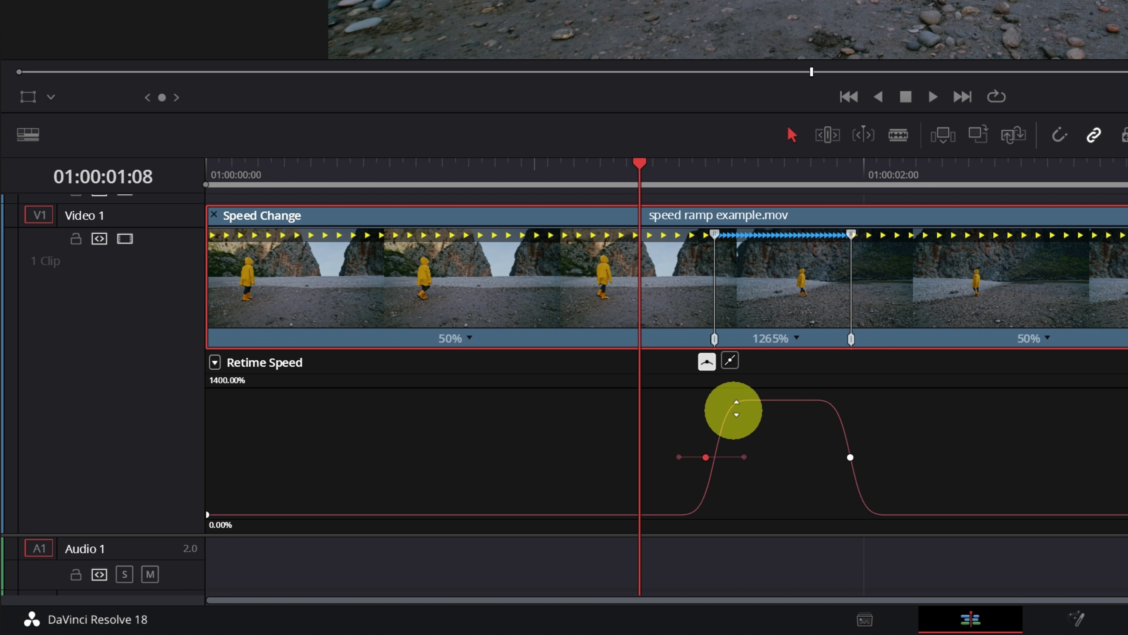
left_click(744, 456)
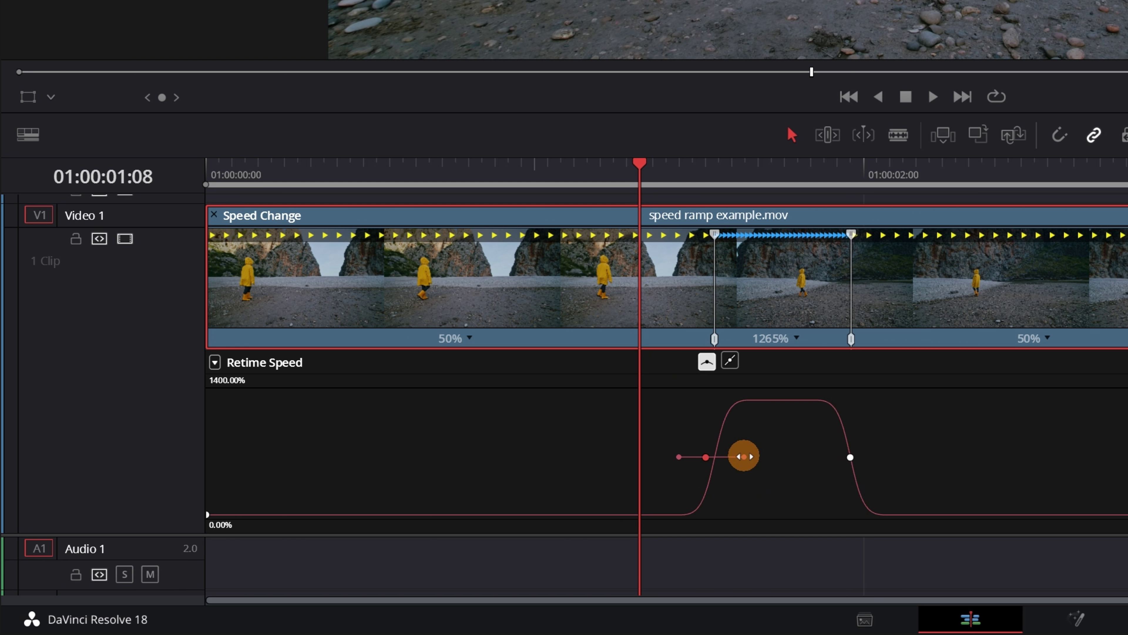
left_click_drag(744, 456, 767, 457)
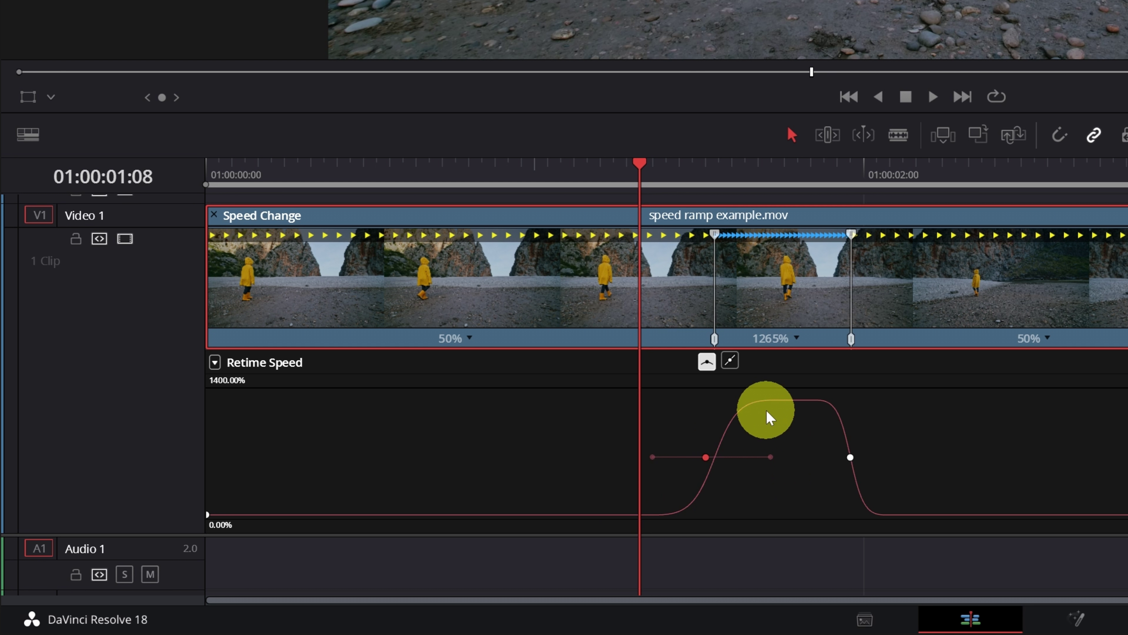
left_click_drag(875, 456, 909, 451)
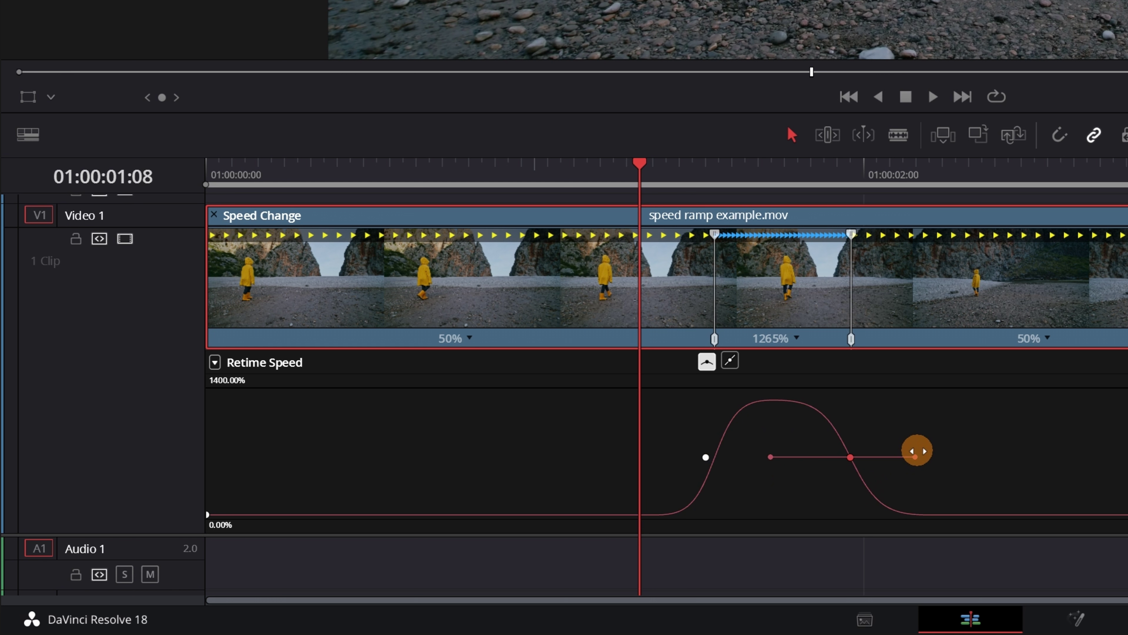
left_click(706, 457)
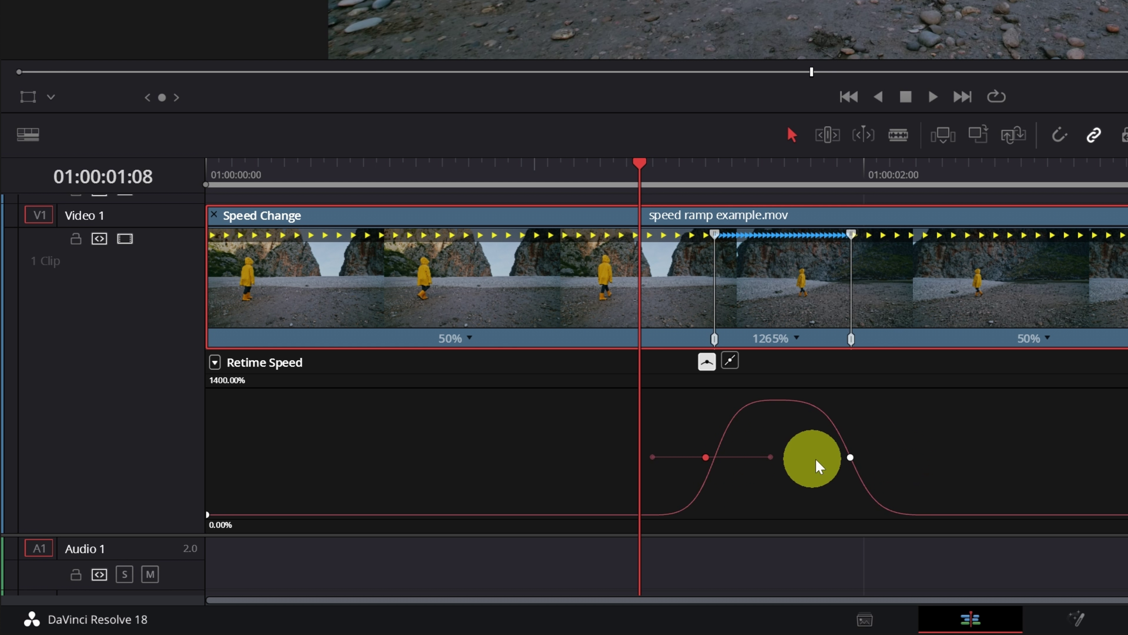
left_click(850, 457)
left_click_drag(913, 457, 929, 456)
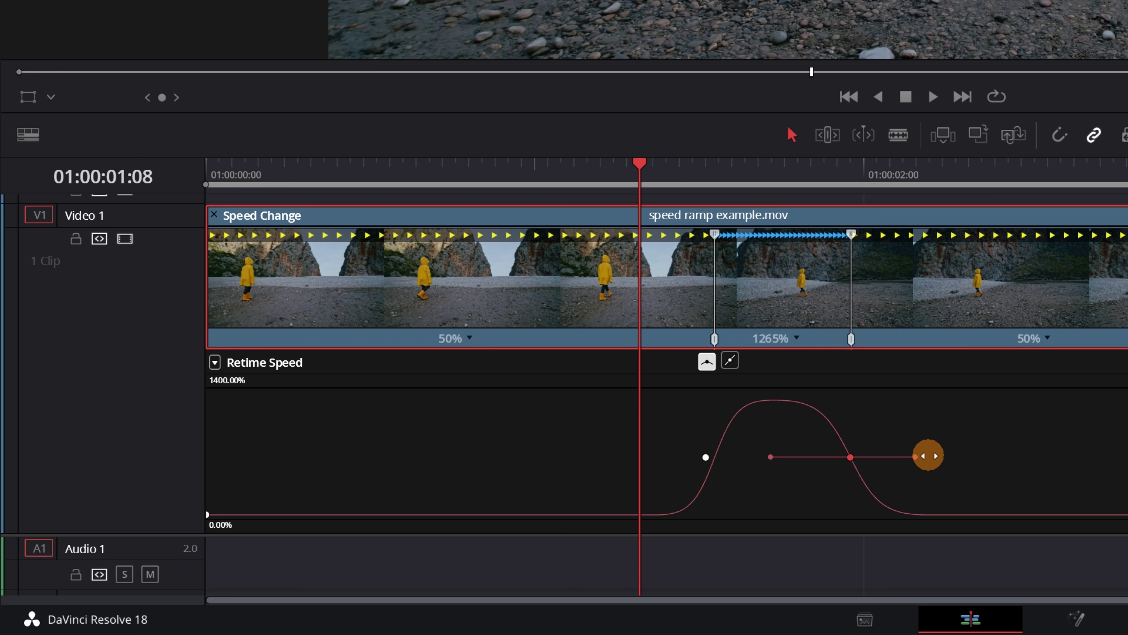
left_click(706, 457)
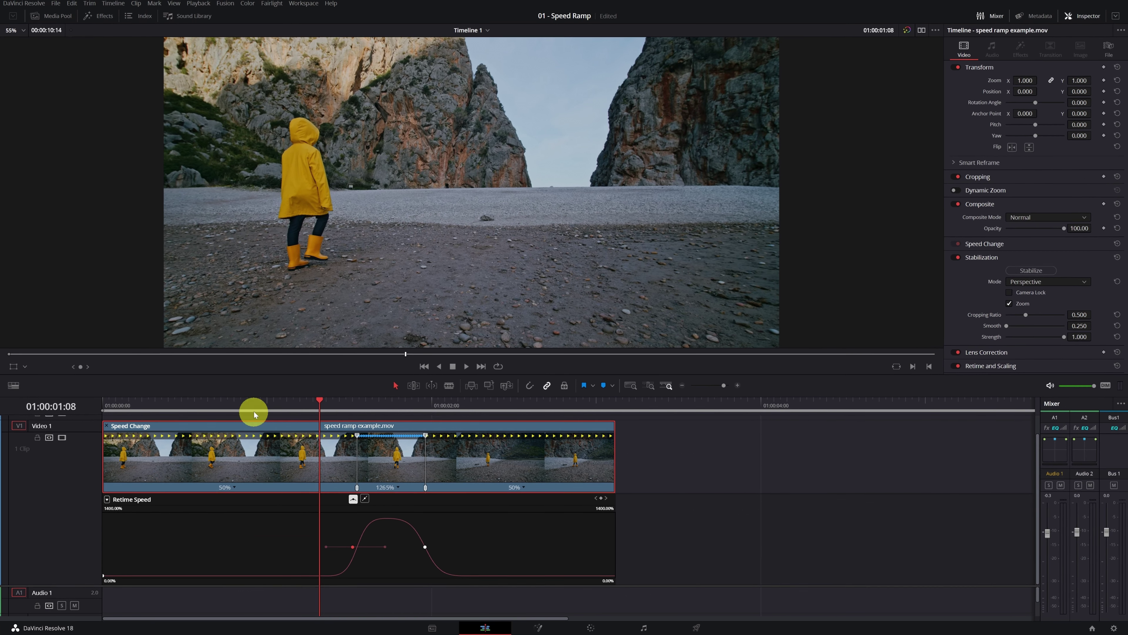
Play and scrub through the eased speed ramp, then scrub the clip on the Color page
left_click(218, 404)
key("space")
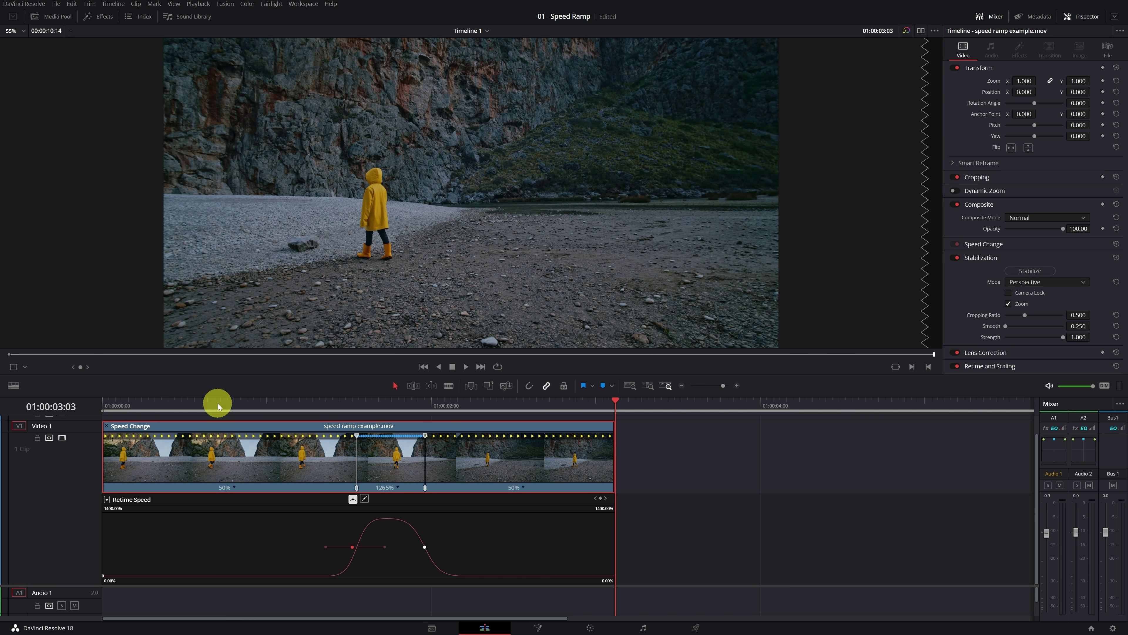
left_click_drag(311, 401, 335, 411)
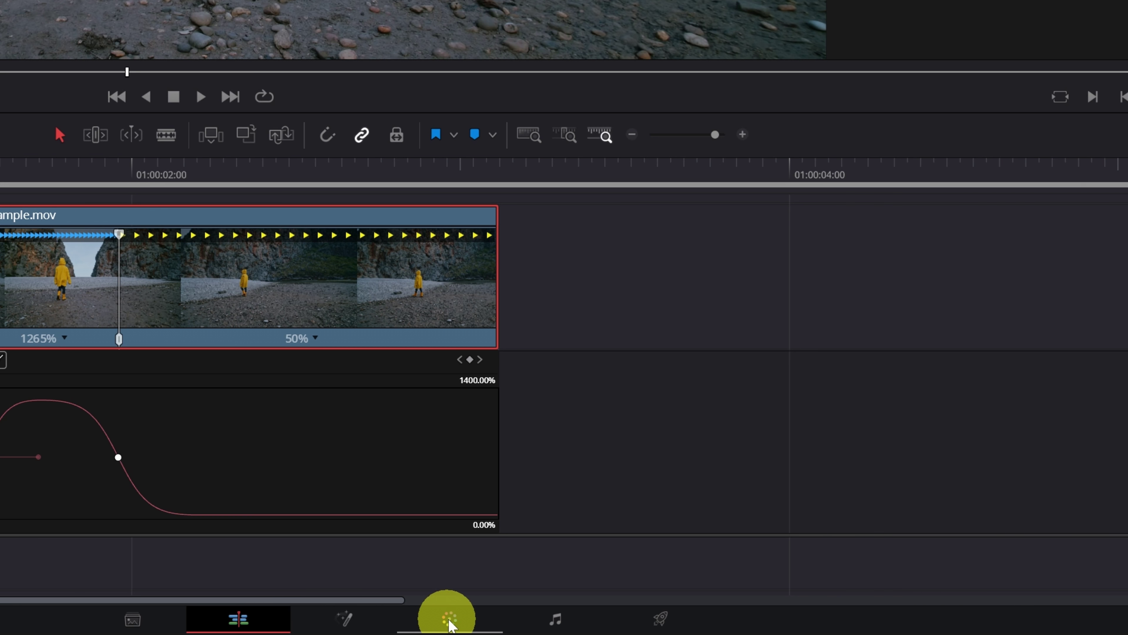
left_click(449, 622)
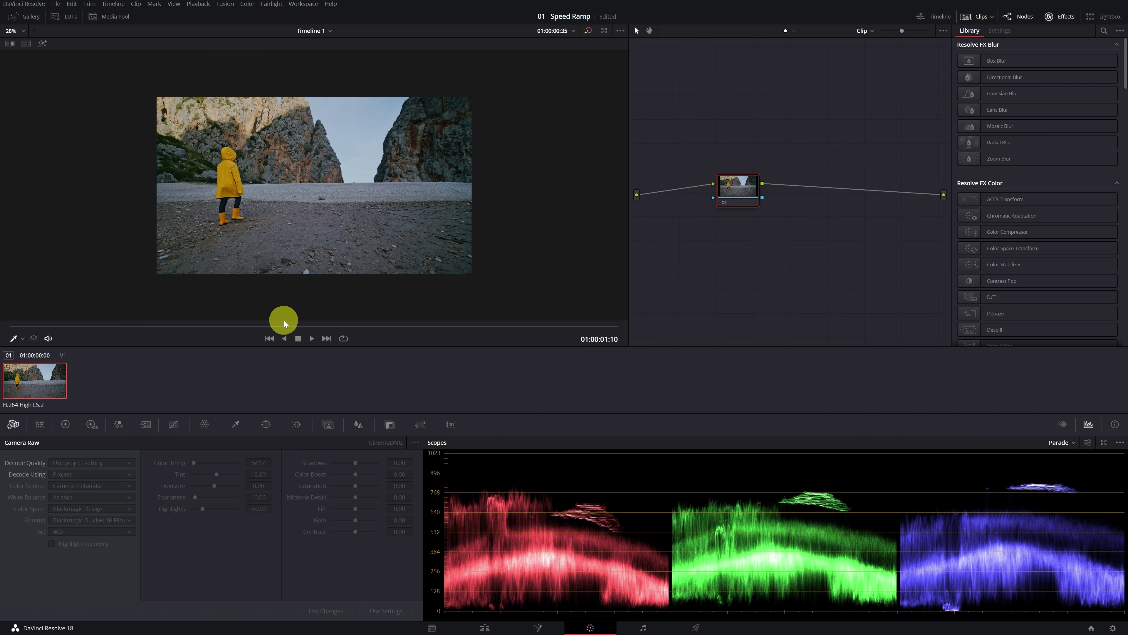
mouse_move(285, 324)
left_mouse_down()
mouse_move(385, 333)
mouse_move(350, 327)
left_mouse_up()
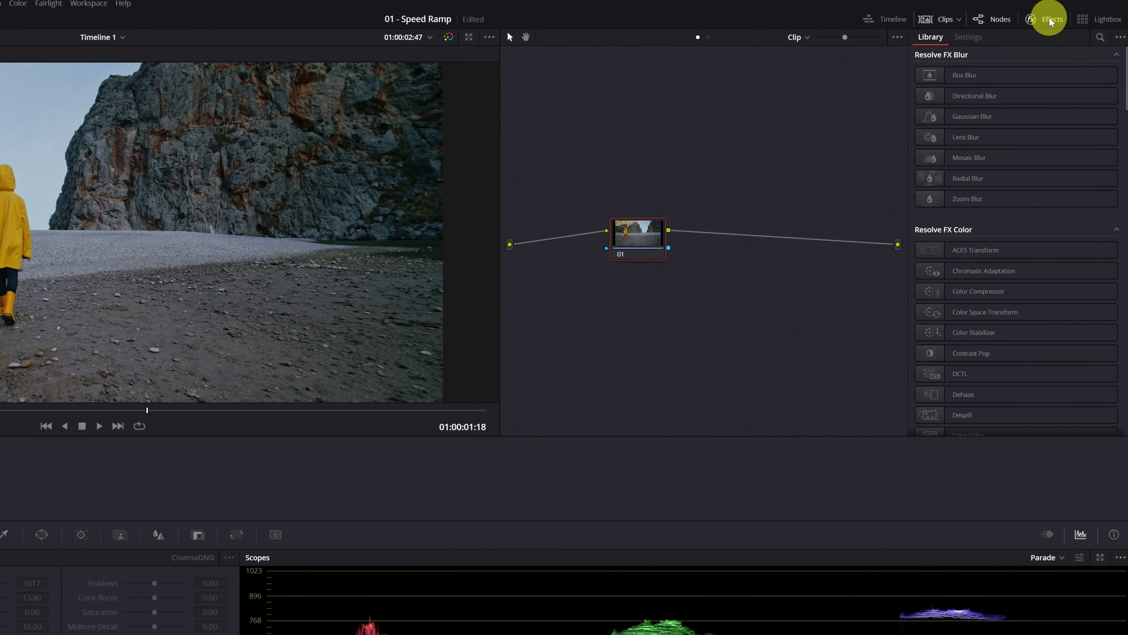
Search the Effects Library for 'motion' and apply Motion Blur to node 01
left_click(1051, 22)
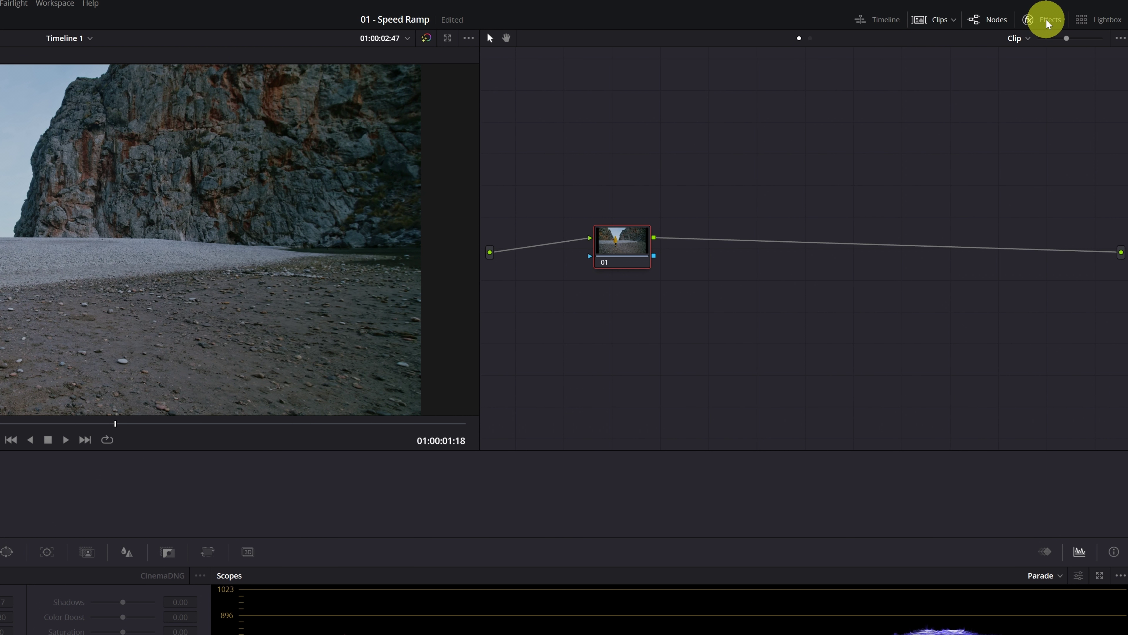
left_click(1048, 22)
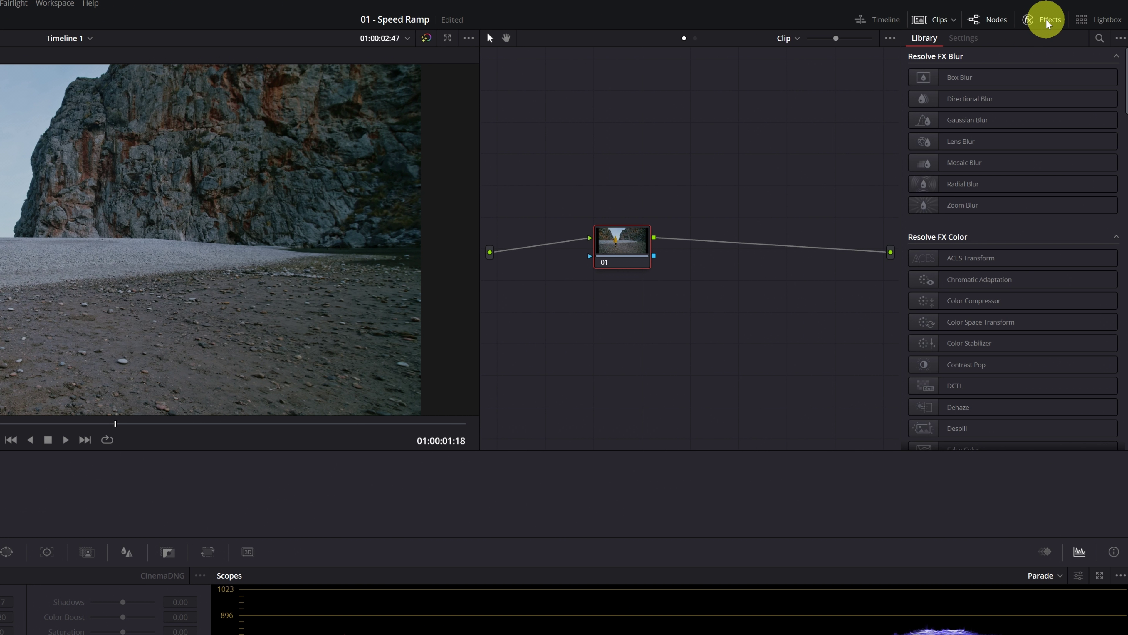
left_click(1099, 39)
type("motion")
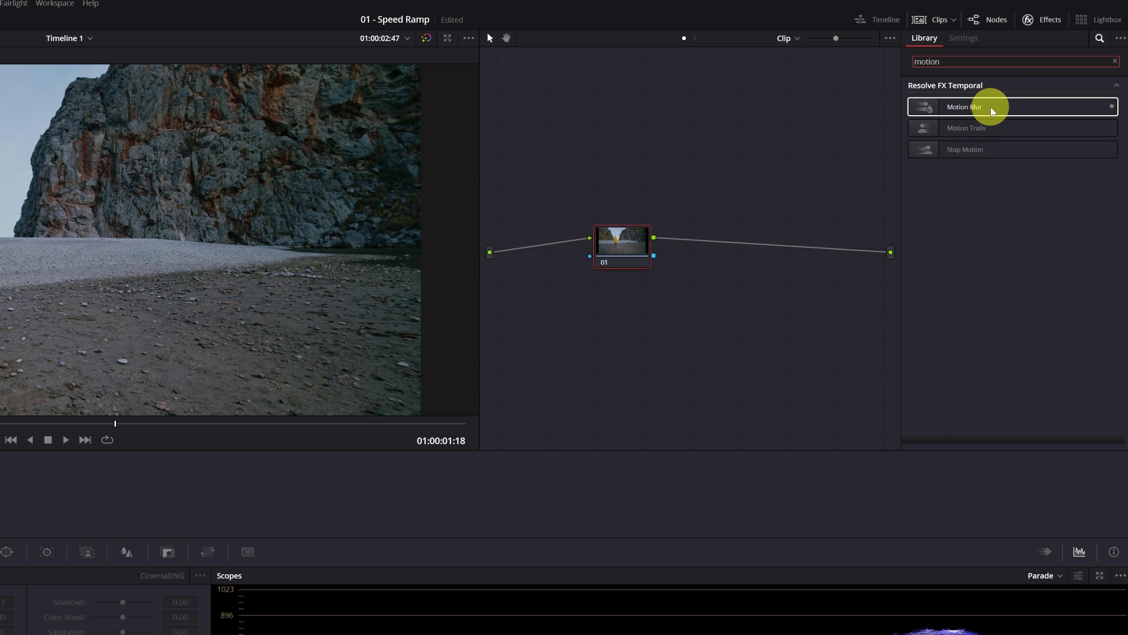
left_click_drag(984, 107, 615, 242)
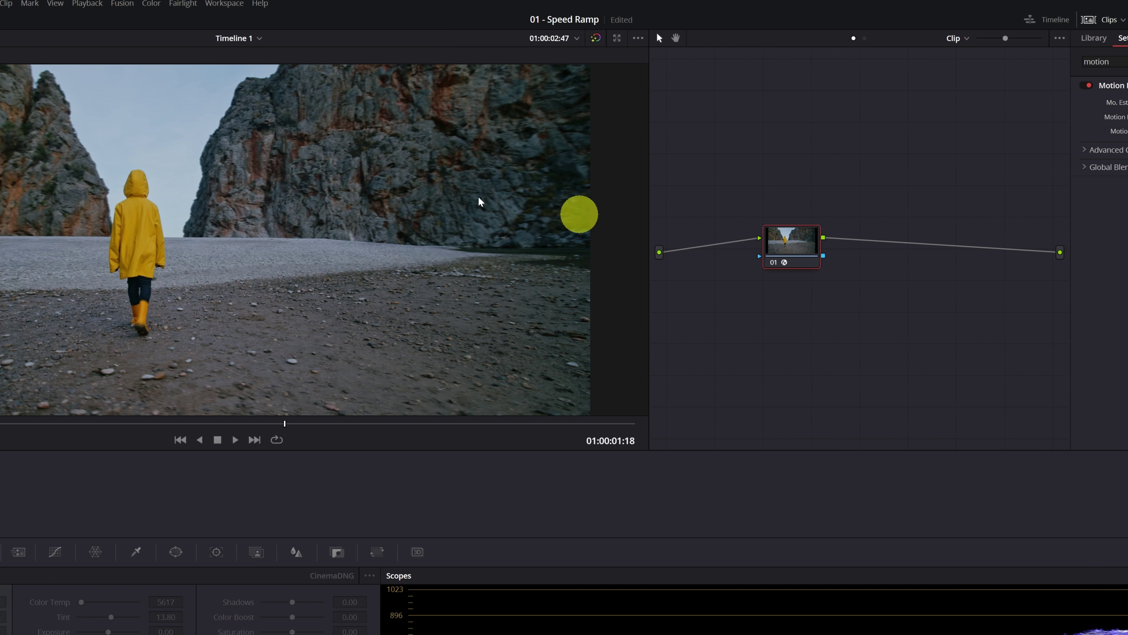
Set Motion Blur estimation type to Better and raise the blur amount to 78.9
scroll(323, 245, "up", 2)
scroll(267, 240, "up", 2)
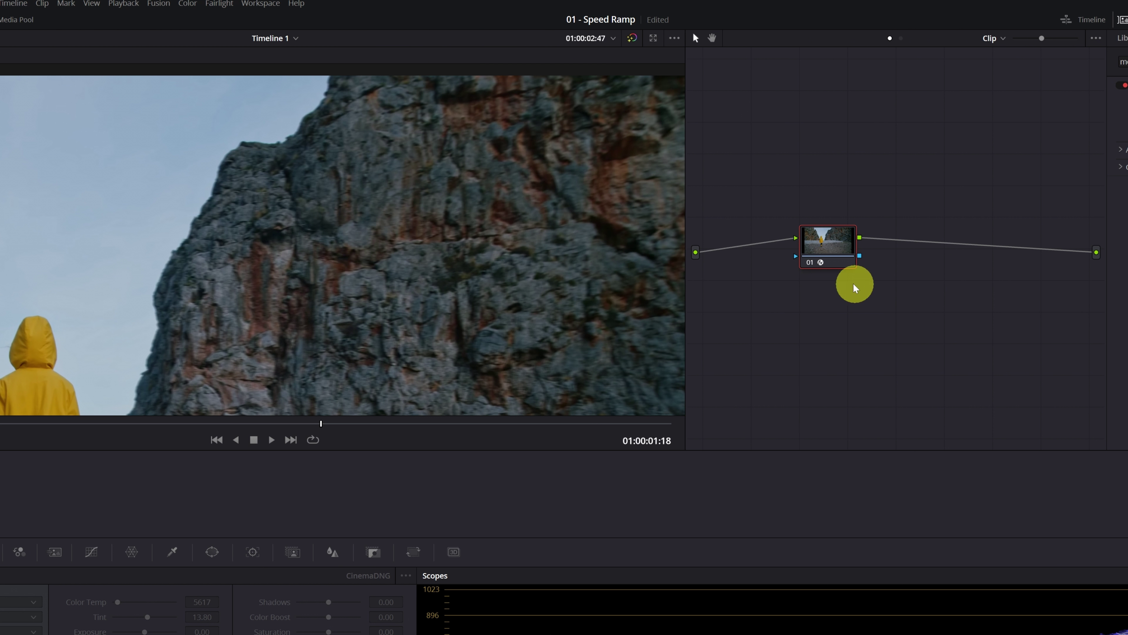
key("shift+z")
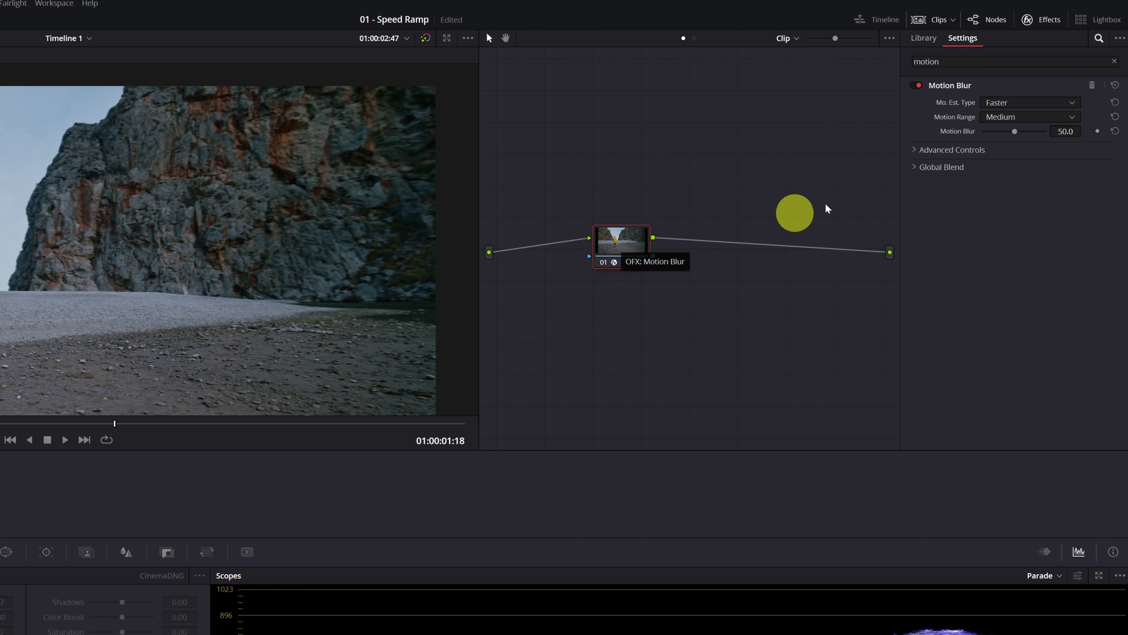
left_click(1073, 105)
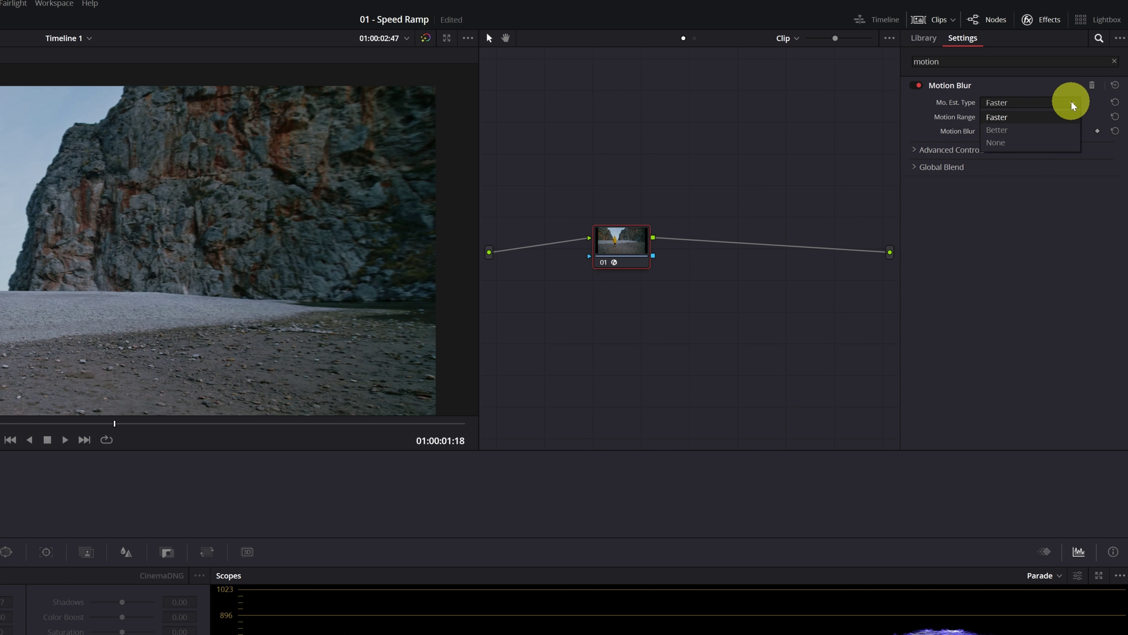
left_click(1018, 131)
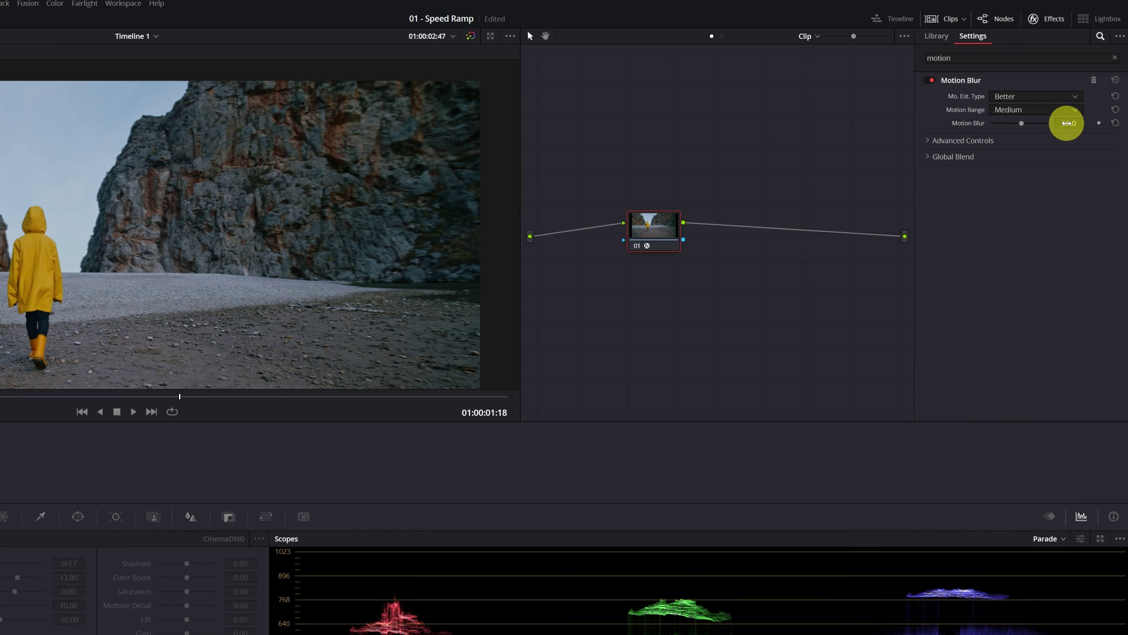
mouse_move(1031, 119)
left_mouse_down()
mouse_move(1061, 124)
mouse_move(1049, 120)
left_mouse_up()
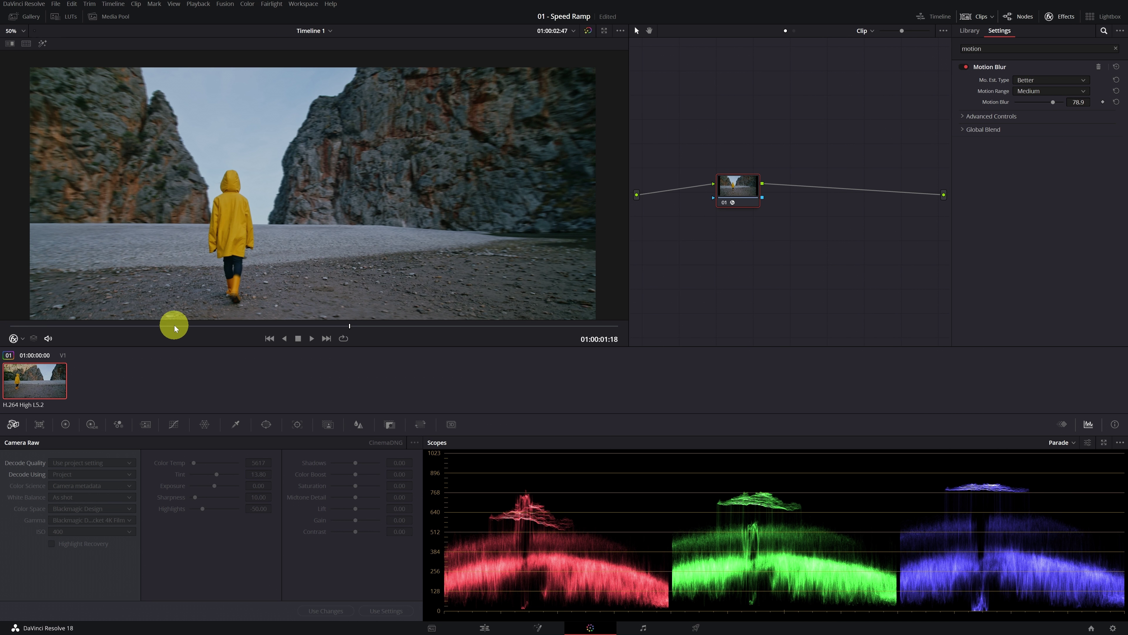
key("space")
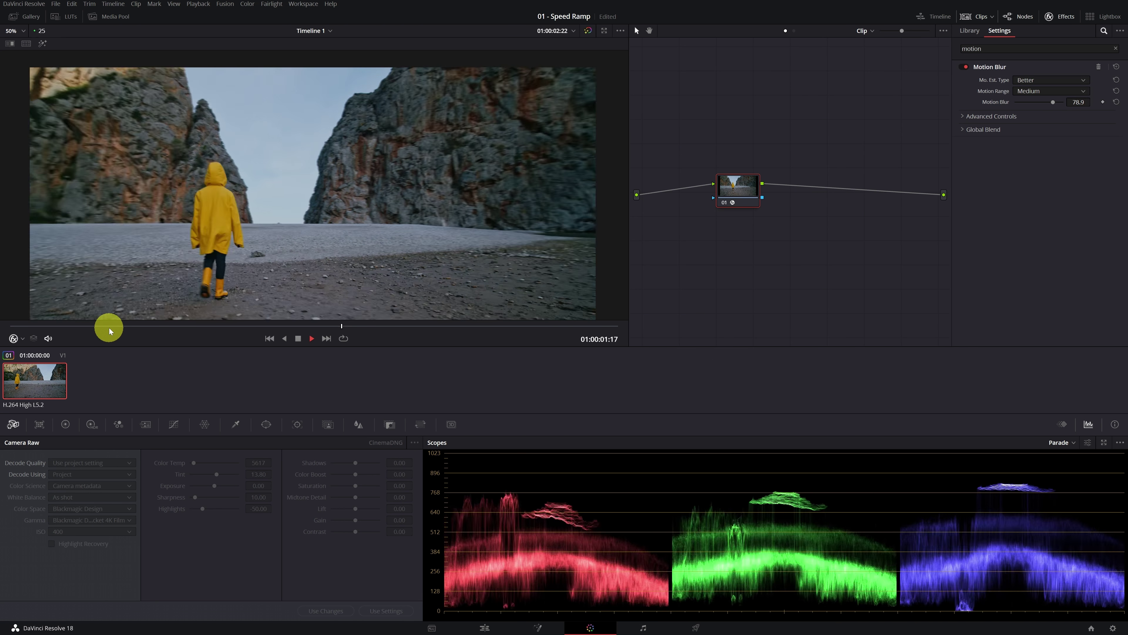